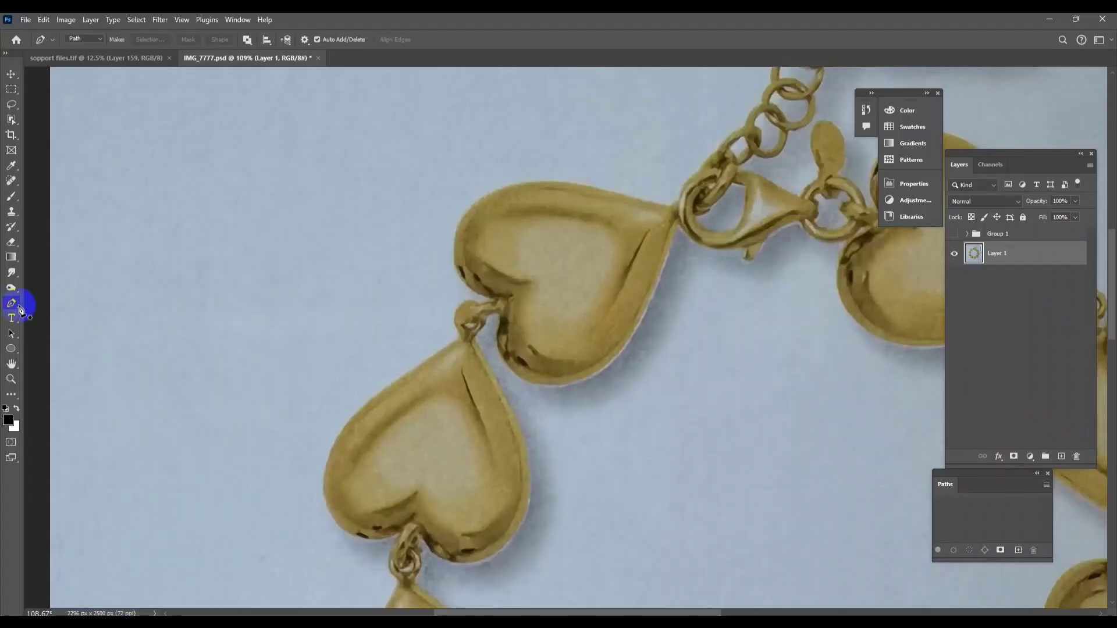
# Zoom in and start the curved path around the first heart's upper lobe and right side.
pyautogui.click(489, 321)
pyautogui.moveTo(460, 359)
pyautogui.mouseDown()
pyautogui.moveTo(429, 310)
pyautogui.moveTo(520, 325)
pyautogui.moveTo(460, 285)
pyautogui.mouseUp()
pyautogui.moveTo(461, 158); pyautogui.dragTo(503, 96)
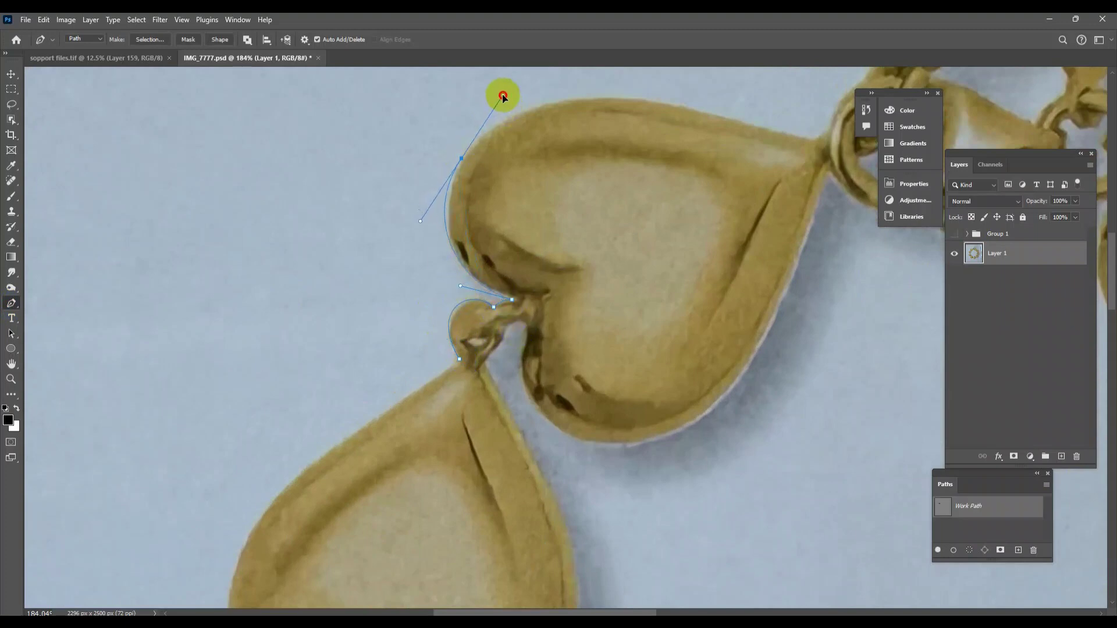
pyautogui.moveTo(634, 101); pyautogui.dragTo(451, 215)
pyautogui.moveTo(629, 254)
pyautogui.mouseDown()
pyautogui.moveTo(843, 322)
pyautogui.moveTo(689, 243)
pyautogui.moveTo(652, 209)
pyautogui.mouseUp()
# Extend the path up and down along the chain's small rings.
pyautogui.click(676, 196)
pyautogui.moveTo(712, 158)
pyautogui.mouseDown()
pyautogui.moveTo(768, 81)
pyautogui.moveTo(686, 256)
pyautogui.moveTo(714, 227)
pyautogui.moveTo(698, 191)
pyautogui.moveTo(812, 88)
pyautogui.moveTo(401, 291)
pyautogui.moveTo(480, 319)
pyautogui.moveTo(600, 285)
pyautogui.mouseUp()
pyautogui.click(687, 266)
pyautogui.moveTo(658, 312)
pyautogui.mouseDown()
pyautogui.moveTo(674, 340)
pyautogui.moveTo(717, 310)
pyautogui.mouseUp()
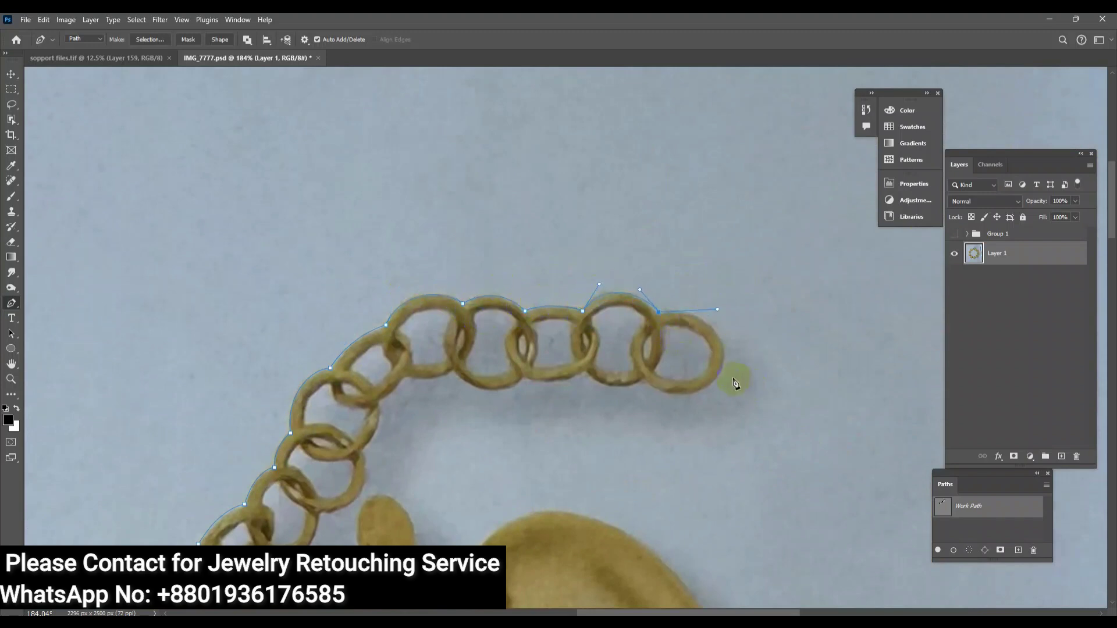
pyautogui.moveTo(642, 378); pyautogui.dragTo(619, 352)
# Trace the upper chain links and their inner edge down to the lower ring.
pyautogui.moveTo(362, 464); pyautogui.dragTo(436, 314)
pyautogui.moveTo(393, 363)
pyautogui.mouseDown()
pyautogui.moveTo(344, 366)
pyautogui.moveTo(394, 415)
pyautogui.mouseUp()
pyautogui.click(336, 405)
pyautogui.moveTo(312, 427); pyautogui.dragTo(354, 435)
pyautogui.moveTo(413, 477); pyautogui.dragTo(438, 447)
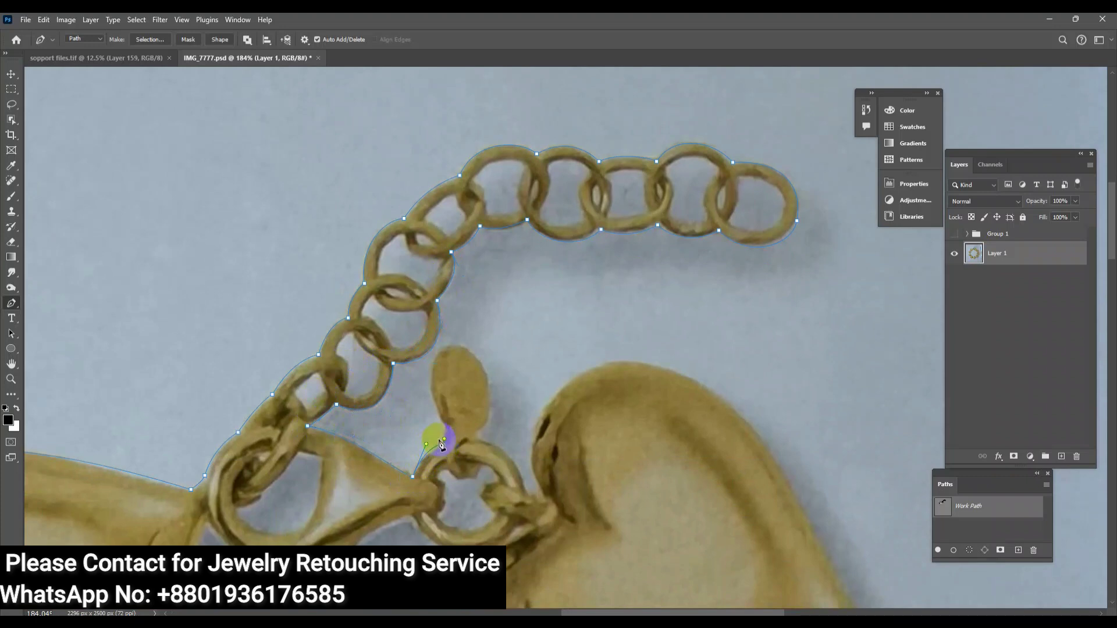
# Curve the path around the oval tag to the clasp ring and onto the next heart.
pyautogui.moveTo(445, 427); pyautogui.dragTo(414, 394)
pyautogui.moveTo(461, 344); pyautogui.dragTo(460, 340)
pyautogui.moveTo(490, 391)
pyautogui.mouseDown()
pyautogui.moveTo(492, 429)
pyautogui.moveTo(508, 444)
pyautogui.mouseUp()
pyautogui.moveTo(524, 489)
pyautogui.mouseDown()
pyautogui.moveTo(527, 520)
pyautogui.moveTo(539, 491)
pyautogui.mouseUp()
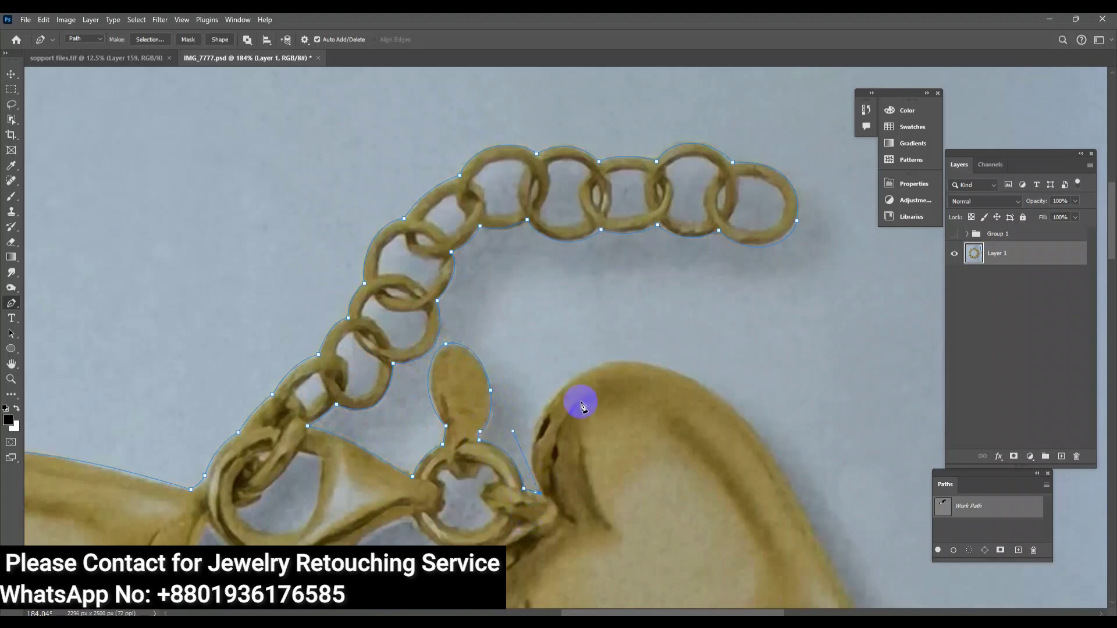
pyautogui.moveTo(599, 365)
pyautogui.mouseDown()
pyautogui.moveTo(645, 350)
pyautogui.moveTo(541, 279)
pyautogui.mouseUp()
# Trace the next heart's top edge and right side down to its lower tip.
pyautogui.moveTo(551, 323); pyautogui.dragTo(588, 396)
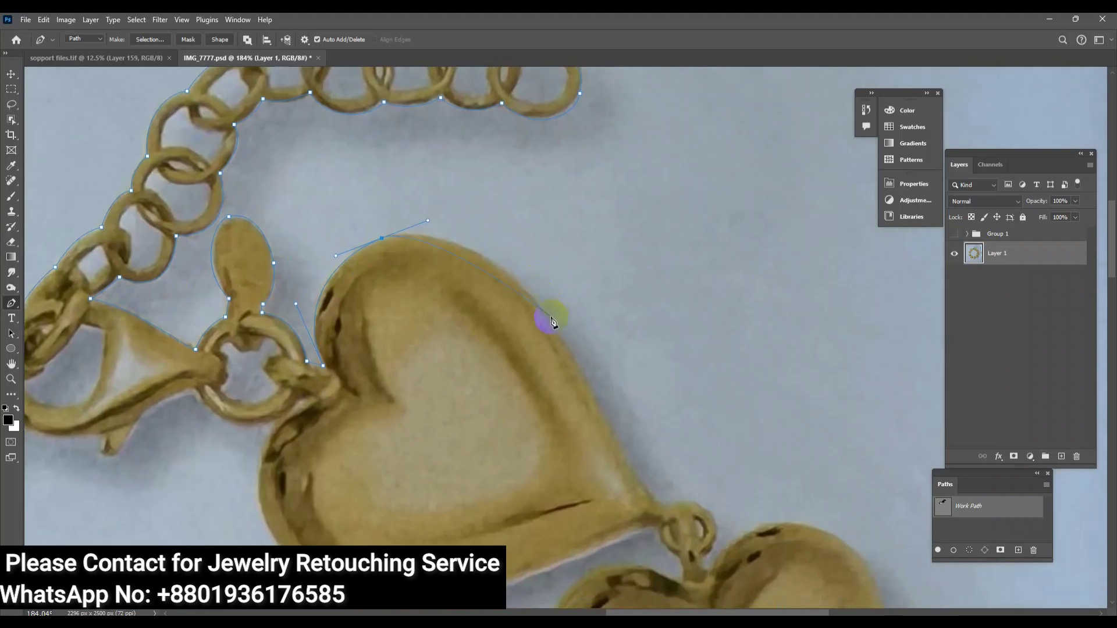
pyautogui.click(597, 396)
pyautogui.moveTo(667, 504)
pyautogui.mouseDown()
pyautogui.moveTo(705, 489)
pyautogui.moveTo(665, 349)
pyautogui.moveTo(603, 384)
pyautogui.moveTo(591, 379)
pyautogui.mouseUp()
pyautogui.click(629, 365)
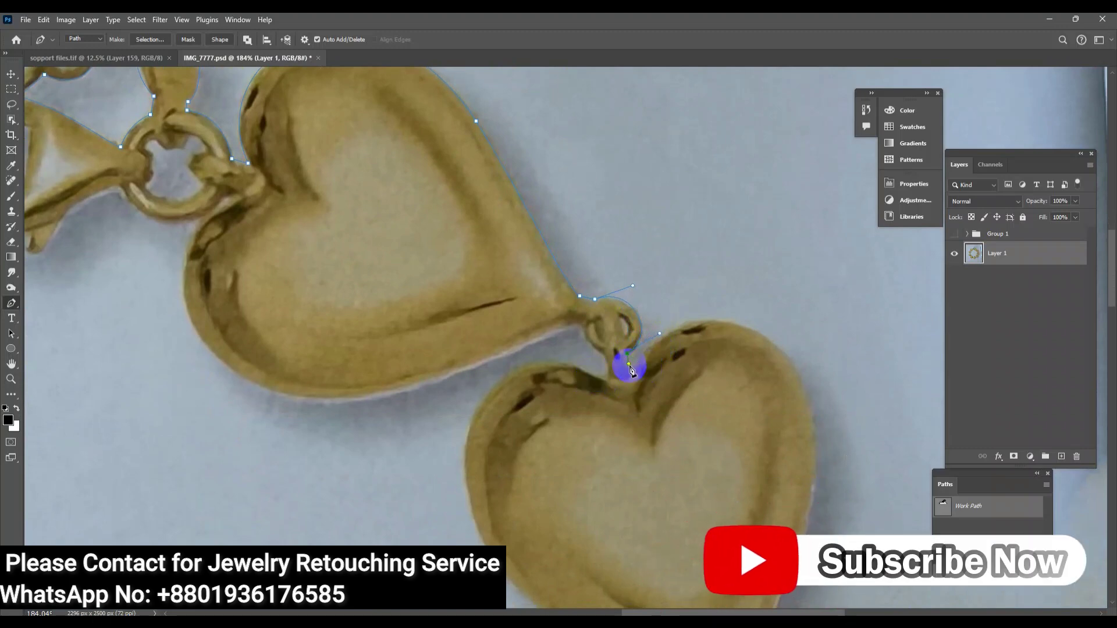
# Outline the lower heart with curved points, continuing below its tip.
pyautogui.click(783, 349)
pyautogui.click(829, 403)
pyautogui.moveTo(802, 555)
pyautogui.mouseDown()
pyautogui.moveTo(704, 283)
pyautogui.moveTo(681, 318)
pyautogui.mouseUp()
pyautogui.moveTo(634, 438)
pyautogui.mouseDown()
pyautogui.moveTo(664, 451)
pyautogui.moveTo(692, 400)
pyautogui.mouseUp()
pyautogui.scroll(-3, 644, 412)
pyautogui.click(641, 416)
# Curve the path down the next link and along that heart's bottom edge.
pyautogui.moveTo(751, 465); pyautogui.dragTo(672, 264)
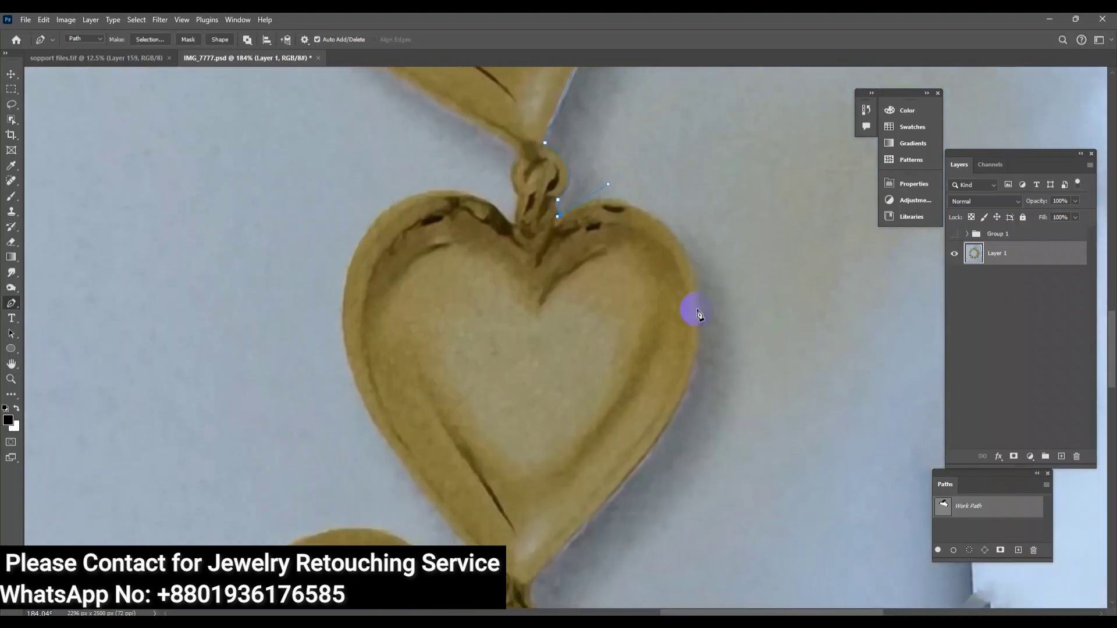
pyautogui.scroll(-5, 701, 414)
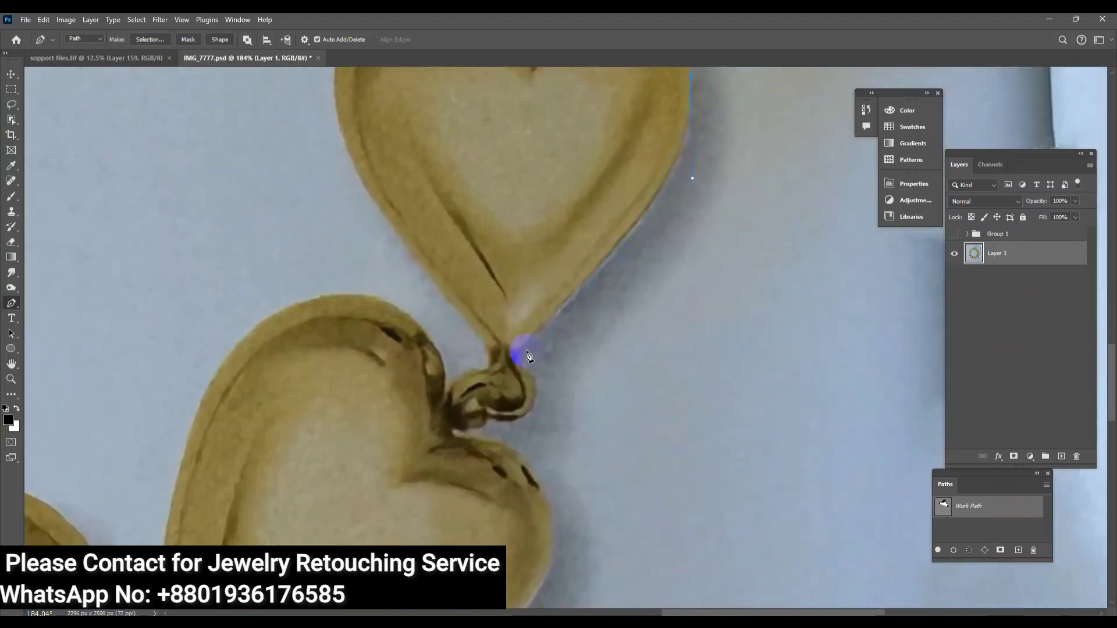
pyautogui.moveTo(527, 417)
pyautogui.mouseDown()
pyautogui.moveTo(497, 425)
pyautogui.moveTo(547, 448)
pyautogui.moveTo(661, 195)
pyautogui.mouseUp()
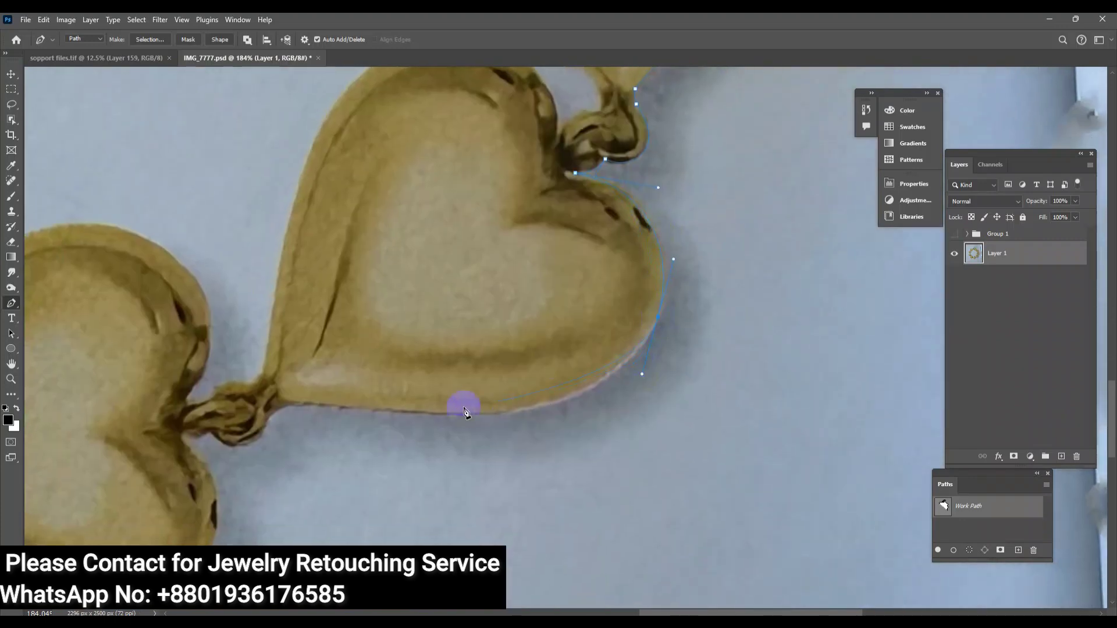
pyautogui.moveTo(488, 414); pyautogui.dragTo(411, 420)
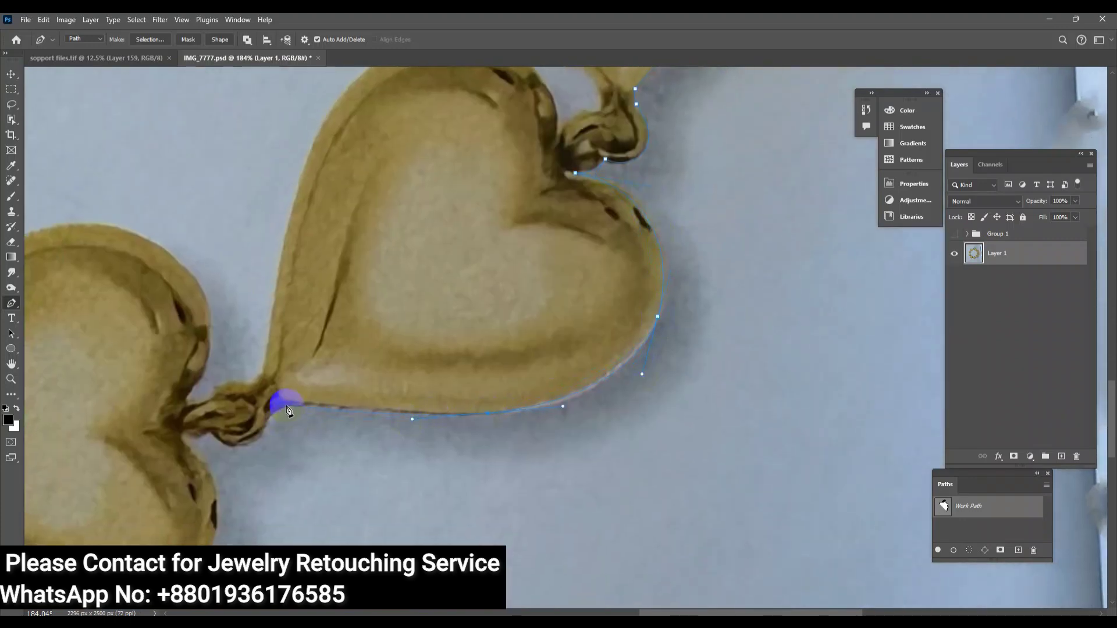
pyautogui.moveTo(259, 424)
pyautogui.mouseDown()
pyautogui.moveTo(407, 329)
pyautogui.moveTo(367, 304)
pyautogui.moveTo(368, 338)
pyautogui.mouseUp()
pyautogui.moveTo(344, 461)
pyautogui.mouseDown()
pyautogui.moveTo(562, 334)
pyautogui.moveTo(478, 342)
pyautogui.mouseUp()
# Carry the path around the heart's bottom, into the connecting ring and its junction.
pyautogui.moveTo(399, 312); pyautogui.dragTo(530, 397)
pyautogui.moveTo(482, 343); pyautogui.dragTo(431, 312)
pyautogui.click(392, 268)
pyautogui.moveTo(356, 236)
pyautogui.mouseDown()
pyautogui.moveTo(344, 249)
pyautogui.moveTo(440, 303)
pyautogui.moveTo(412, 268)
pyautogui.mouseUp()
pyautogui.moveTo(282, 386)
pyautogui.mouseDown()
pyautogui.moveTo(229, 362)
pyautogui.moveTo(252, 257)
pyautogui.mouseUp()
pyautogui.moveTo(236, 142)
pyautogui.mouseDown()
pyautogui.moveTo(197, 145)
pyautogui.moveTo(299, 219)
pyautogui.mouseUp()
pyautogui.moveTo(278, 154)
pyautogui.mouseDown()
pyautogui.moveTo(129, 191)
pyautogui.moveTo(71, 123)
pyautogui.mouseUp()
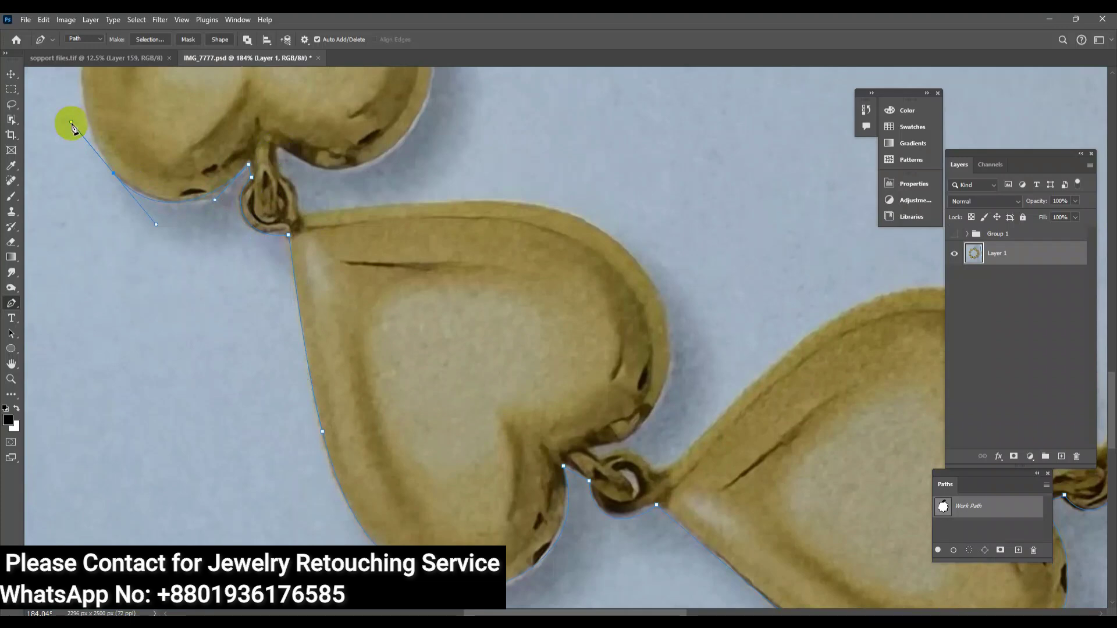
# Trace up the next heart's left edge to the top of its ring.
pyautogui.moveTo(221, 156); pyautogui.dragTo(340, 393)
pyautogui.click(258, 147)
pyautogui.moveTo(257, 142); pyautogui.dragTo(204, 338)
pyautogui.moveTo(272, 244)
pyautogui.mouseDown()
pyautogui.moveTo(249, 196)
pyautogui.moveTo(248, 349)
pyautogui.mouseUp()
pyautogui.click(276, 154)
pyautogui.moveTo(197, 244)
pyautogui.mouseDown()
pyautogui.moveTo(199, 162)
pyautogui.moveTo(192, 347)
pyautogui.mouseUp()
# Curve the path around the upper heart's tip, the small ring, and its right edge.
pyautogui.click(386, 192)
pyautogui.moveTo(386, 192); pyautogui.dragTo(356, 142)
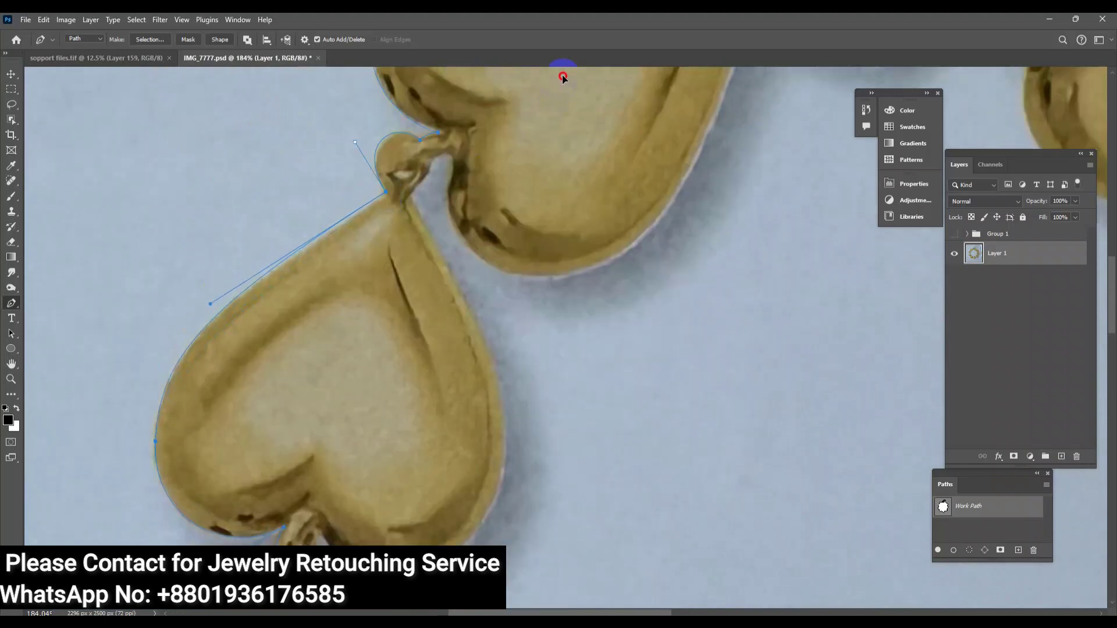
pyautogui.moveTo(431, 156); pyautogui.dragTo(426, 189)
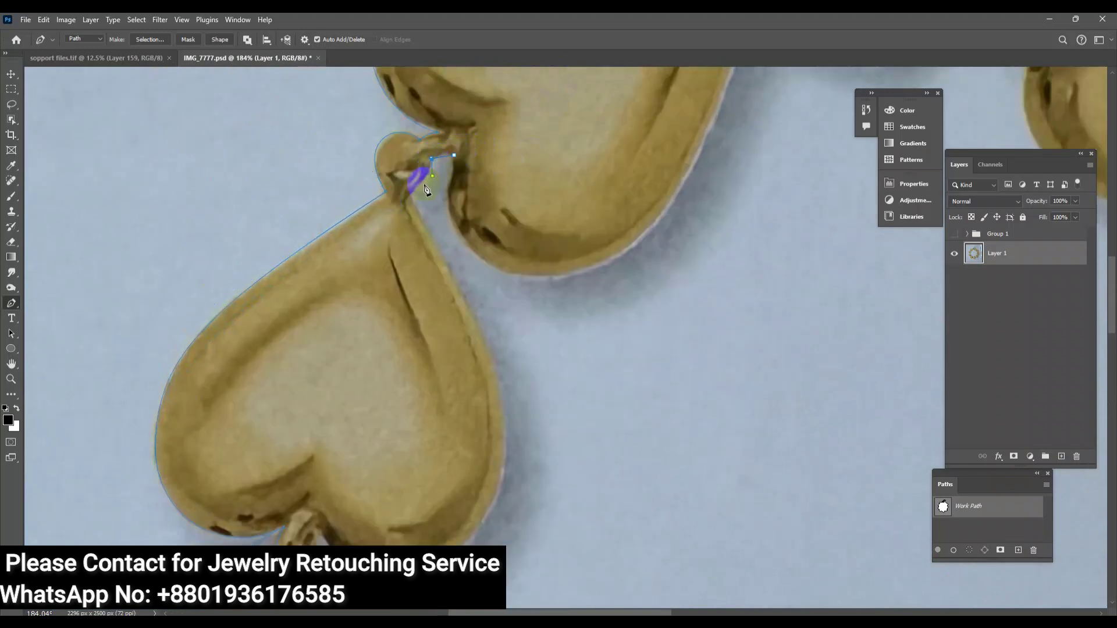
pyautogui.click(442, 262)
pyautogui.scroll(-5, 462, 374)
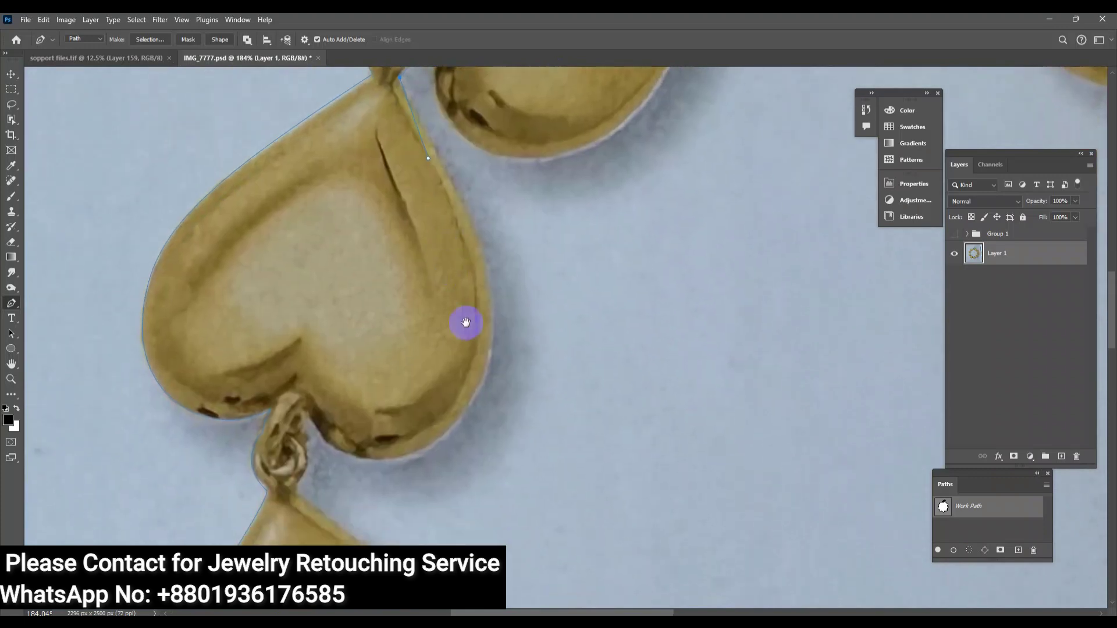
# Follow the heart's right side down and around the lower heart.
pyautogui.moveTo(353, 438); pyautogui.dragTo(333, 437)
pyautogui.moveTo(306, 398); pyautogui.dragTo(307, 421)
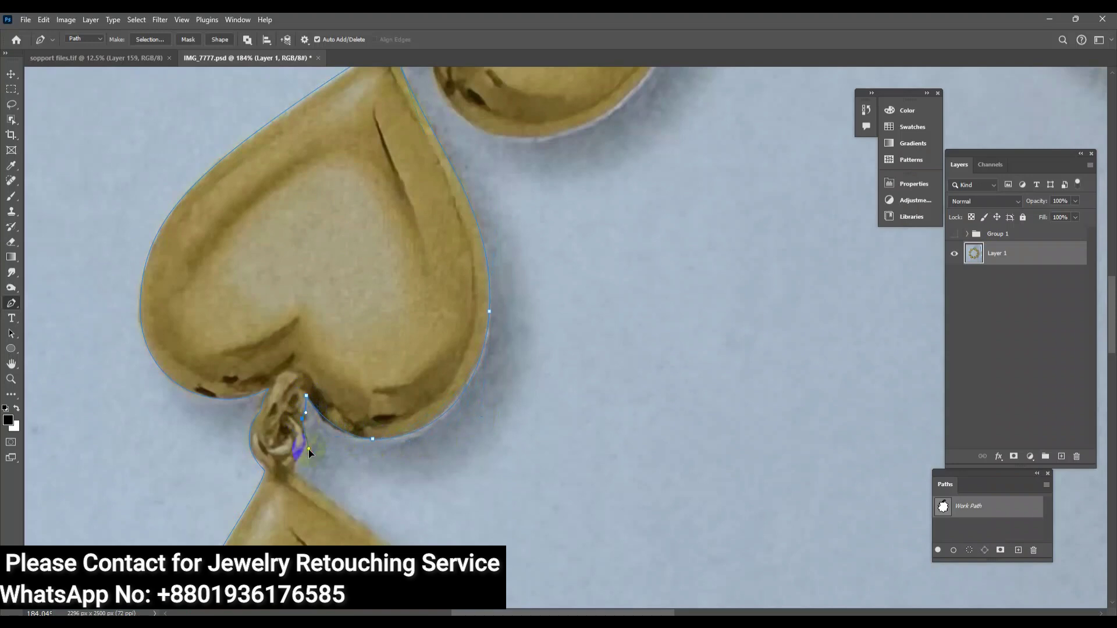
pyautogui.click(306, 485)
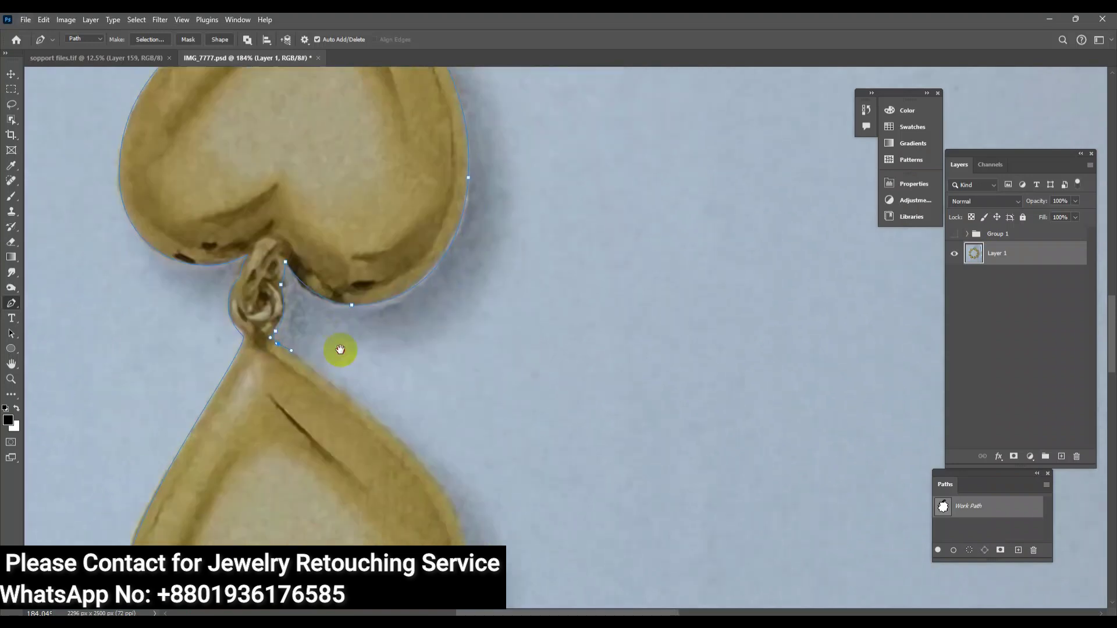
pyautogui.scroll(-5, 336, 350)
pyautogui.moveTo(480, 364); pyautogui.dragTo(517, 425)
# Trace the upper heart's edge past the ring and across the next heart's top.
pyautogui.moveTo(481, 533); pyautogui.dragTo(508, 258)
pyautogui.moveTo(473, 292); pyautogui.dragTo(405, 323)
pyautogui.moveTo(377, 282); pyautogui.dragTo(382, 307)
pyautogui.moveTo(398, 344); pyautogui.dragTo(486, 328)
pyautogui.moveTo(670, 346); pyautogui.dragTo(718, 362)
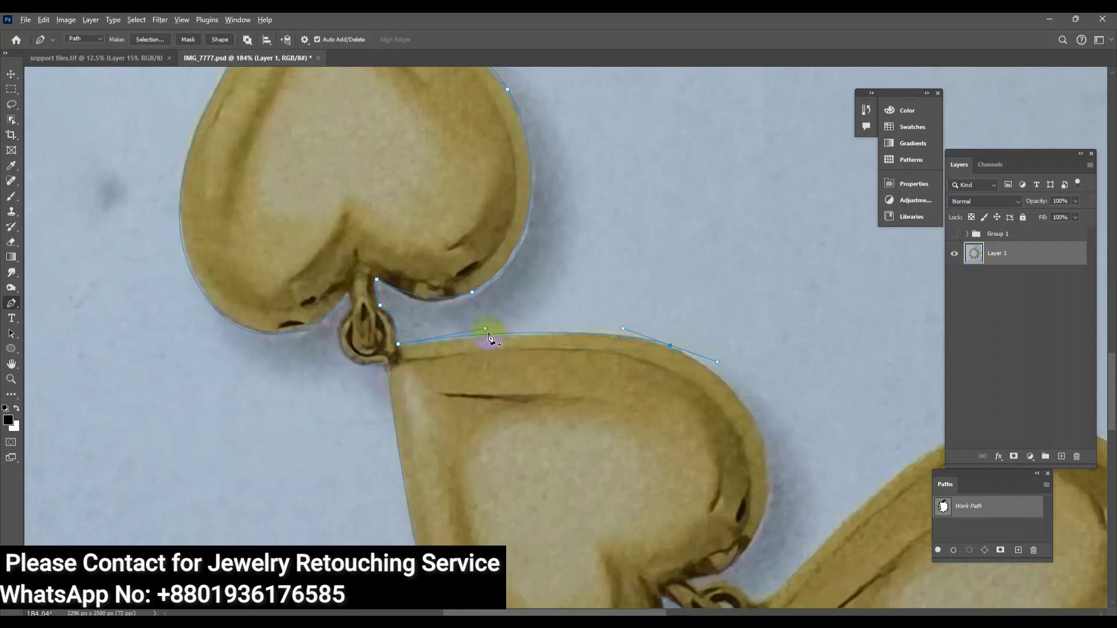
# Curve down that heart's right side and lower notch into the connecting ring.
pyautogui.moveTo(655, 343); pyautogui.dragTo(477, 167)
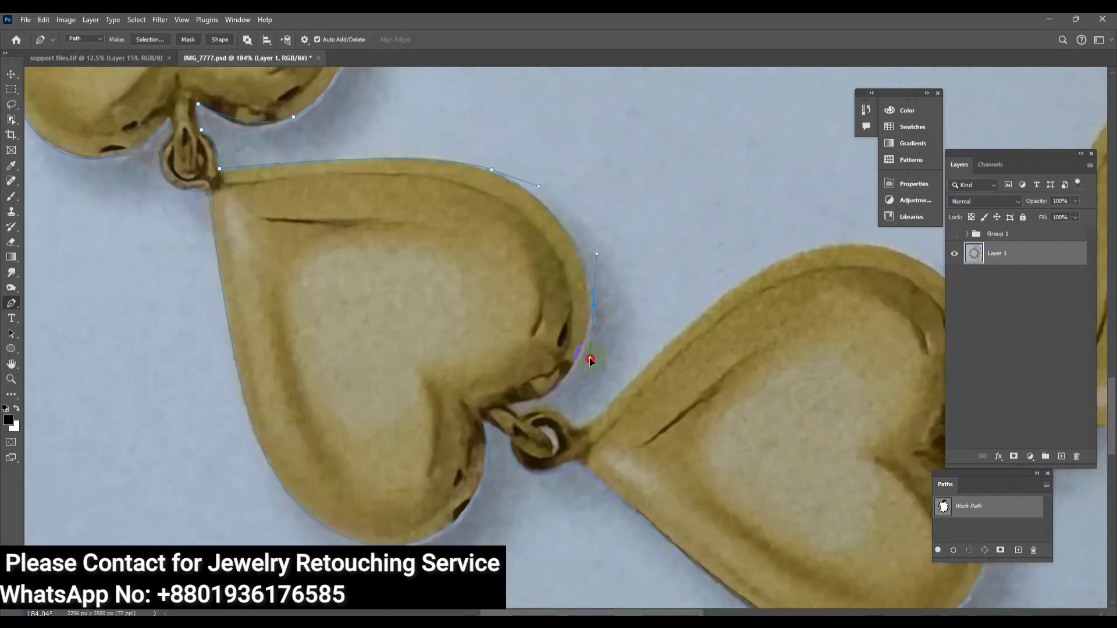
pyautogui.moveTo(584, 373); pyautogui.dragTo(575, 392)
pyautogui.click(511, 409)
pyautogui.moveTo(515, 415)
pyautogui.mouseDown()
pyautogui.moveTo(528, 405)
pyautogui.moveTo(605, 443)
pyautogui.mouseUp()
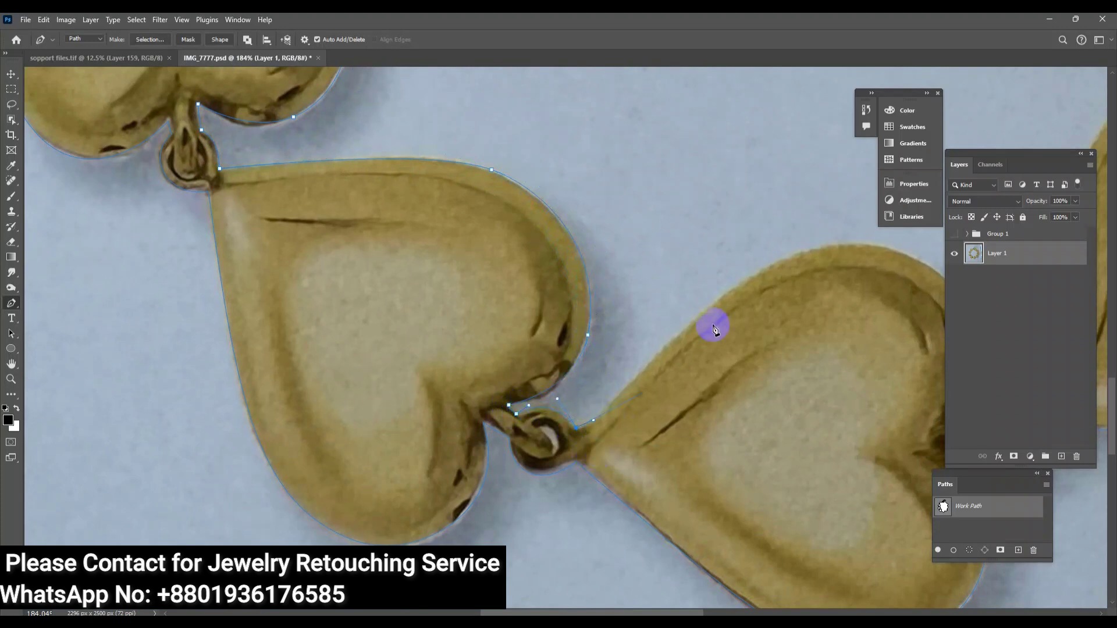
pyautogui.moveTo(713, 324); pyautogui.dragTo(492, 393)
pyautogui.moveTo(511, 357); pyautogui.dragTo(586, 299)
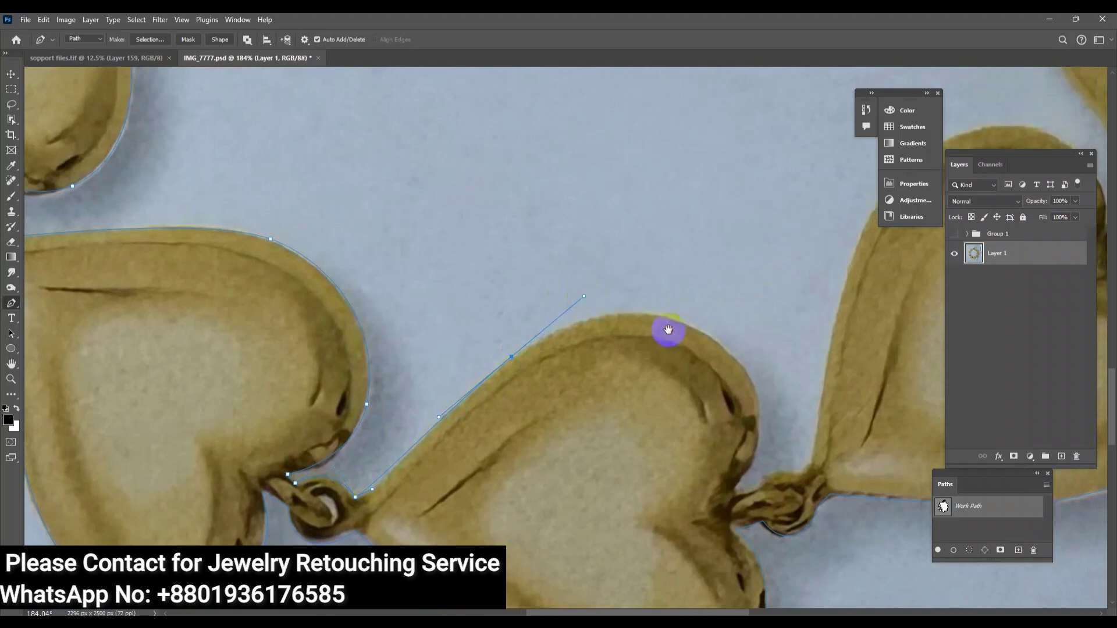
# Outline the next heart's top down to its ring and the following heart's top edge.
pyautogui.moveTo(725, 347); pyautogui.dragTo(573, 278)
pyautogui.moveTo(607, 316); pyautogui.dragTo(625, 367)
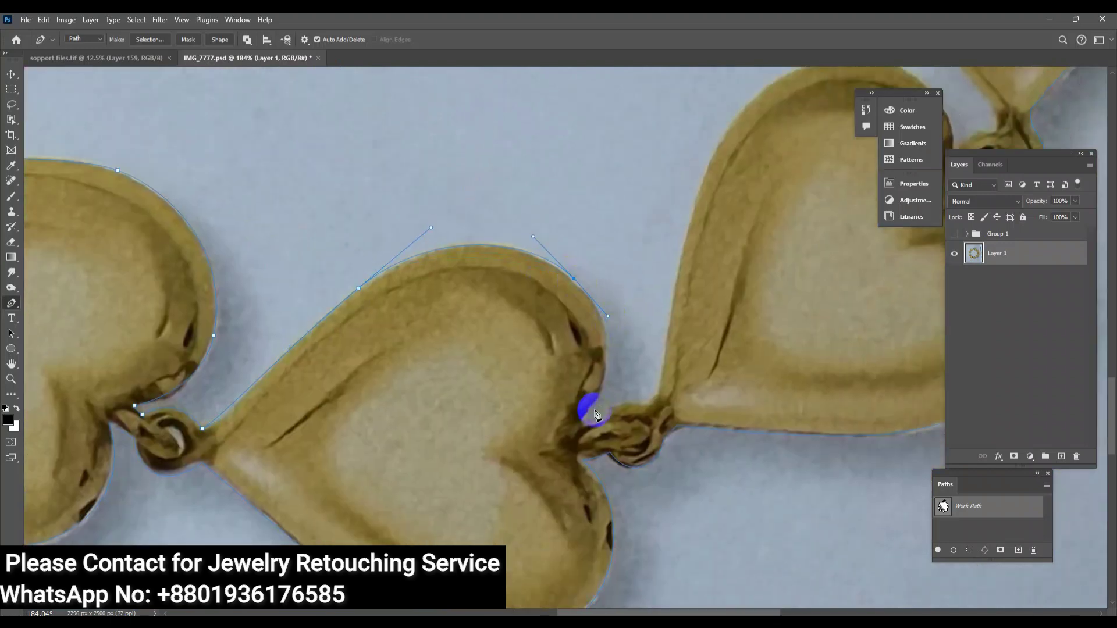
pyautogui.moveTo(582, 421); pyautogui.dragTo(538, 476)
pyautogui.moveTo(606, 417); pyautogui.dragTo(615, 396)
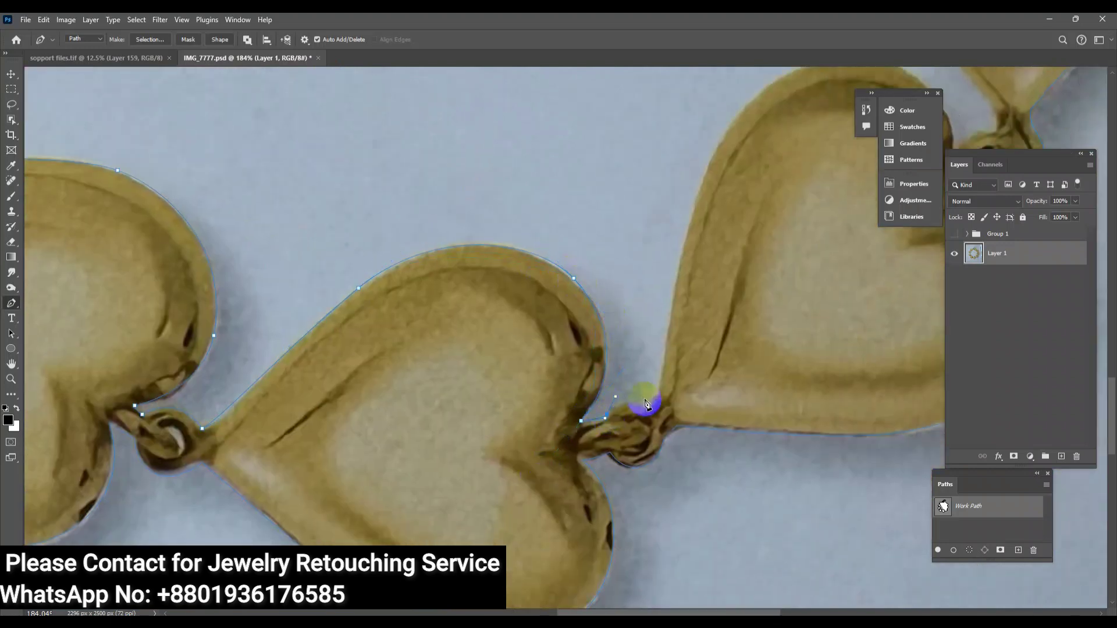
pyautogui.moveTo(724, 174)
pyautogui.mouseDown()
pyautogui.moveTo(506, 300)
pyautogui.moveTo(552, 256)
pyautogui.mouseUp()
pyautogui.moveTo(666, 272); pyautogui.dragTo(690, 284)
pyautogui.moveTo(720, 352)
pyautogui.mouseDown()
pyautogui.moveTo(745, 331)
pyautogui.moveTo(698, 258)
pyautogui.moveTo(724, 353)
pyautogui.mouseUp()
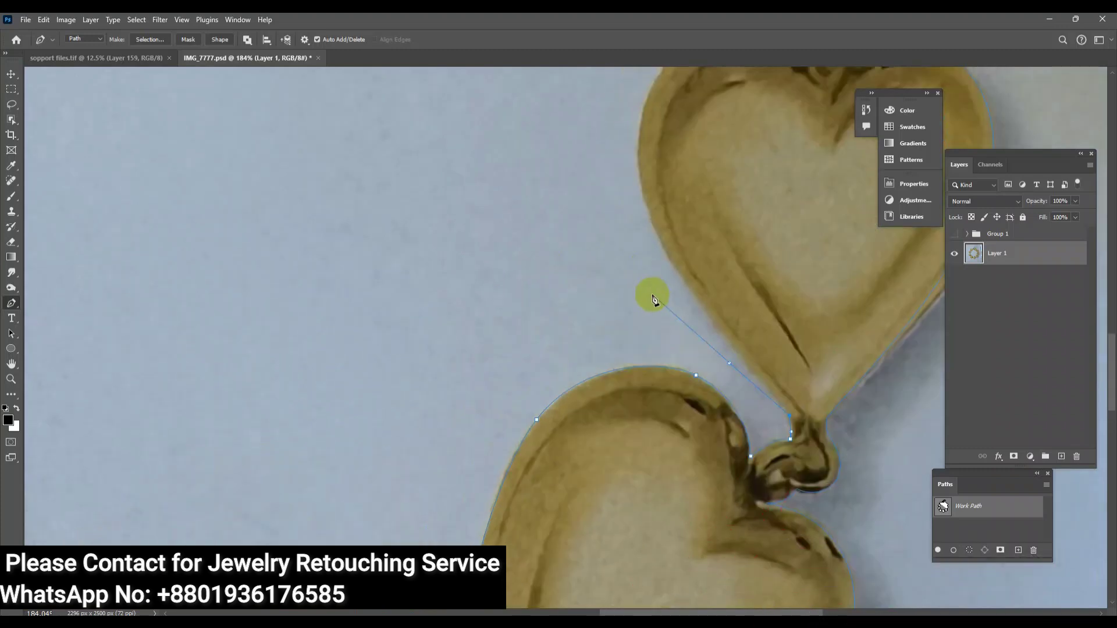
# Trace the heart's top edge and notch, then curve down its side.
pyautogui.moveTo(636, 164)
pyautogui.mouseDown()
pyautogui.moveTo(637, 106)
pyautogui.moveTo(582, 316)
pyautogui.mouseUp()
pyautogui.moveTo(641, 217); pyautogui.dragTo(696, 208)
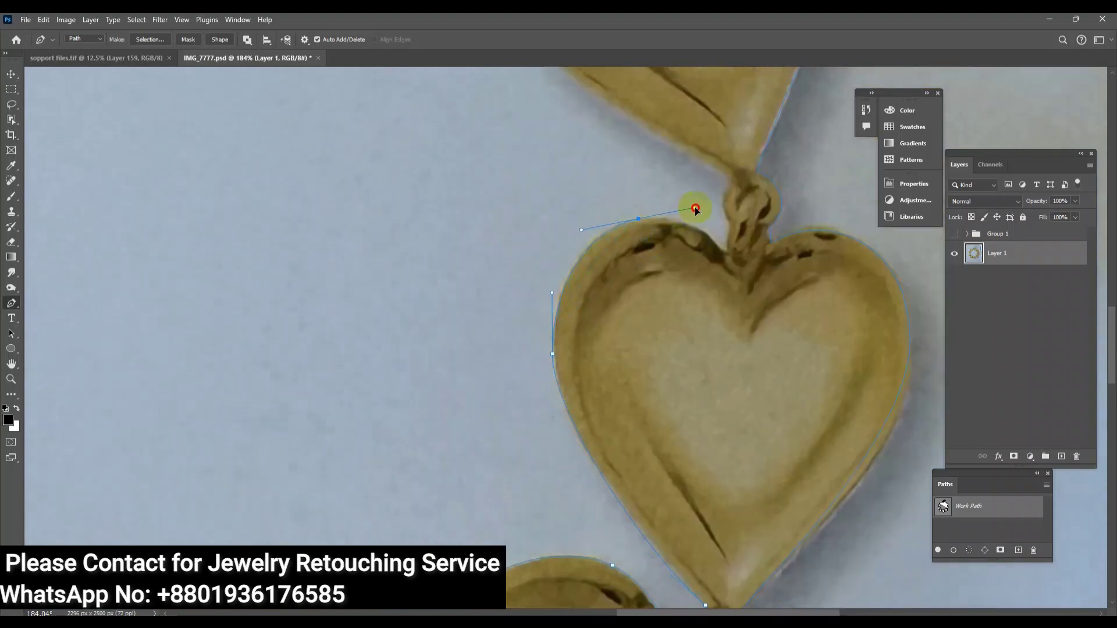
pyautogui.moveTo(724, 251); pyautogui.dragTo(728, 184)
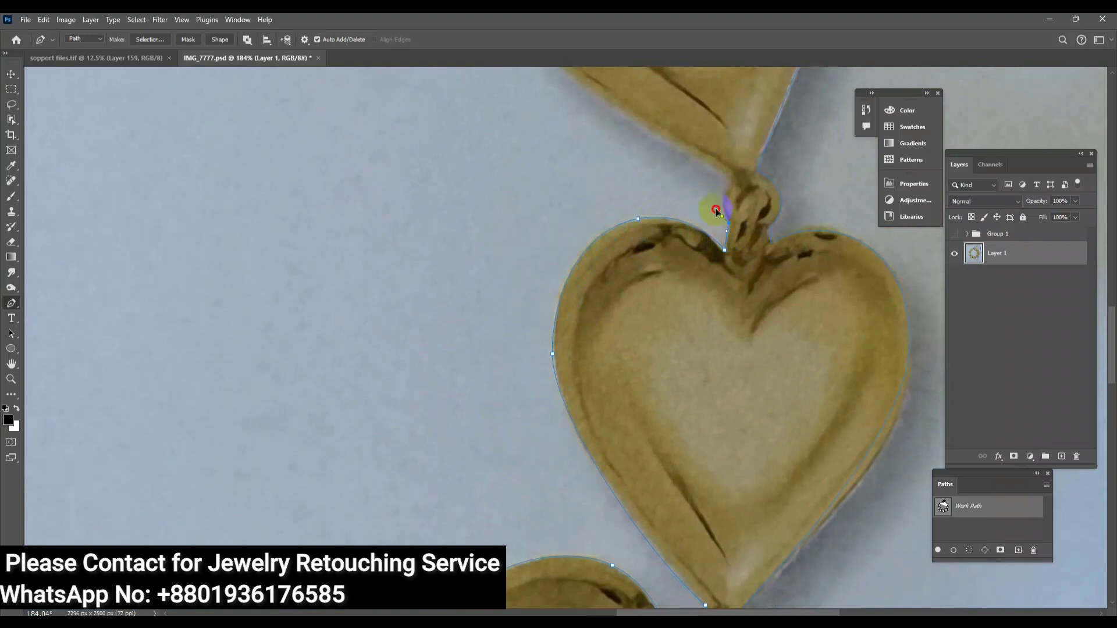
pyautogui.click(712, 157)
pyautogui.moveTo(567, 94); pyautogui.dragTo(661, 349)
pyautogui.click(680, 340)
pyautogui.moveTo(617, 286)
pyautogui.mouseDown()
pyautogui.moveTo(552, 232)
pyautogui.moveTo(549, 194)
pyautogui.moveTo(559, 319)
pyautogui.mouseUp()
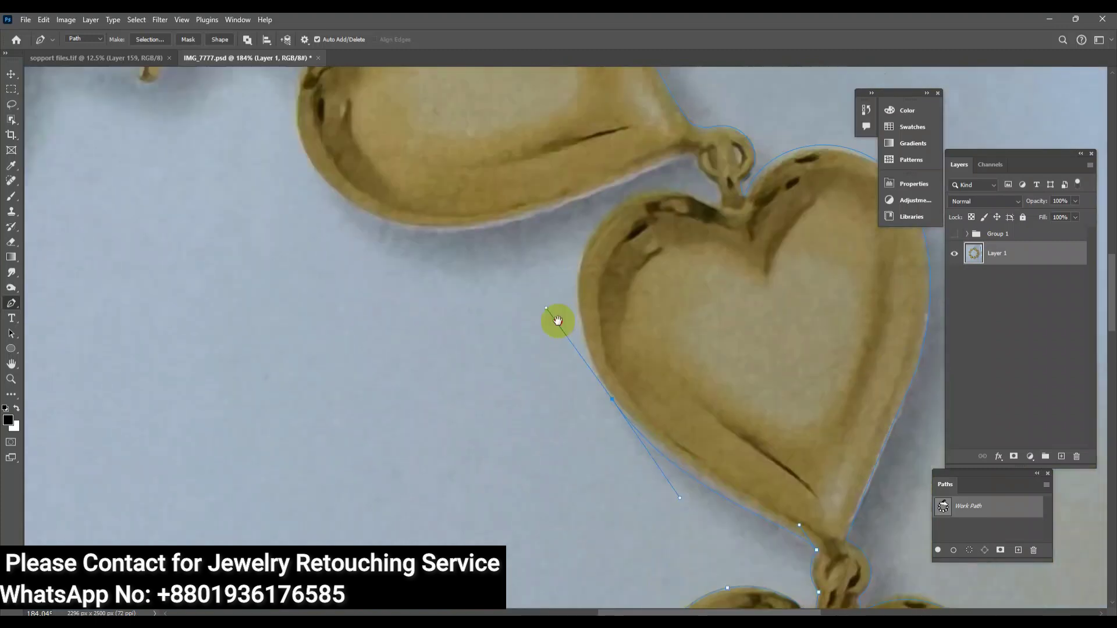
# Follow the pendant notch and the upper heart's lower edge left toward the clasp.
pyautogui.moveTo(690, 274); pyautogui.dragTo(704, 262)
pyautogui.moveTo(669, 226); pyautogui.dragTo(643, 229)
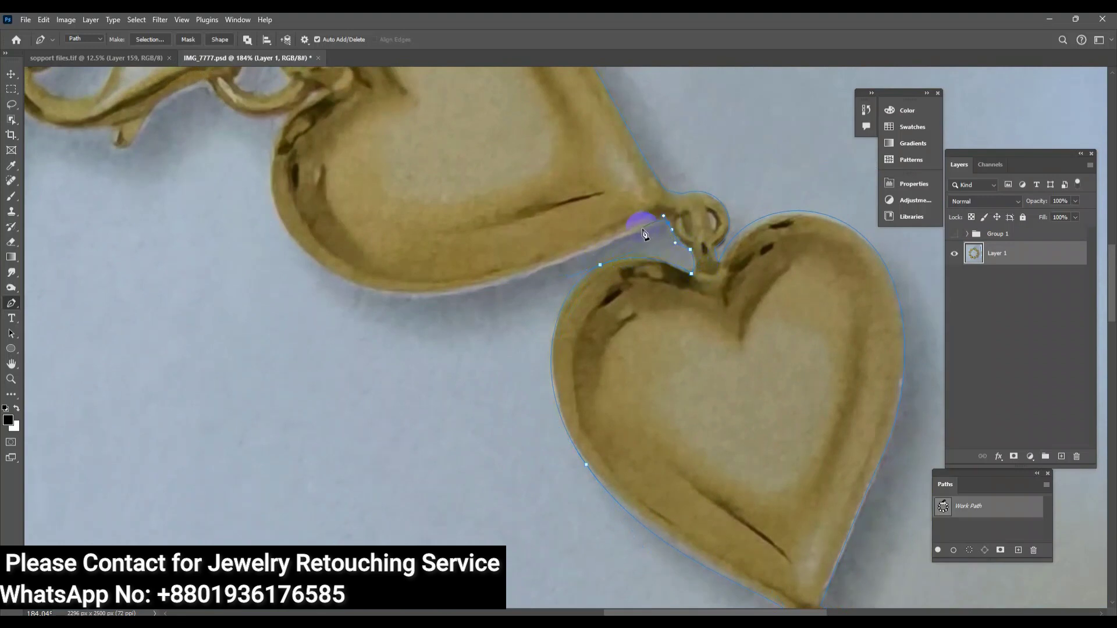
pyautogui.moveTo(489, 283); pyautogui.dragTo(419, 300)
pyautogui.moveTo(273, 270); pyautogui.dragTo(429, 358)
pyautogui.moveTo(444, 319); pyautogui.dragTo(411, 259)
# Curve the path around the clasp ring and along the clasp's lower edge.
pyautogui.click(445, 210)
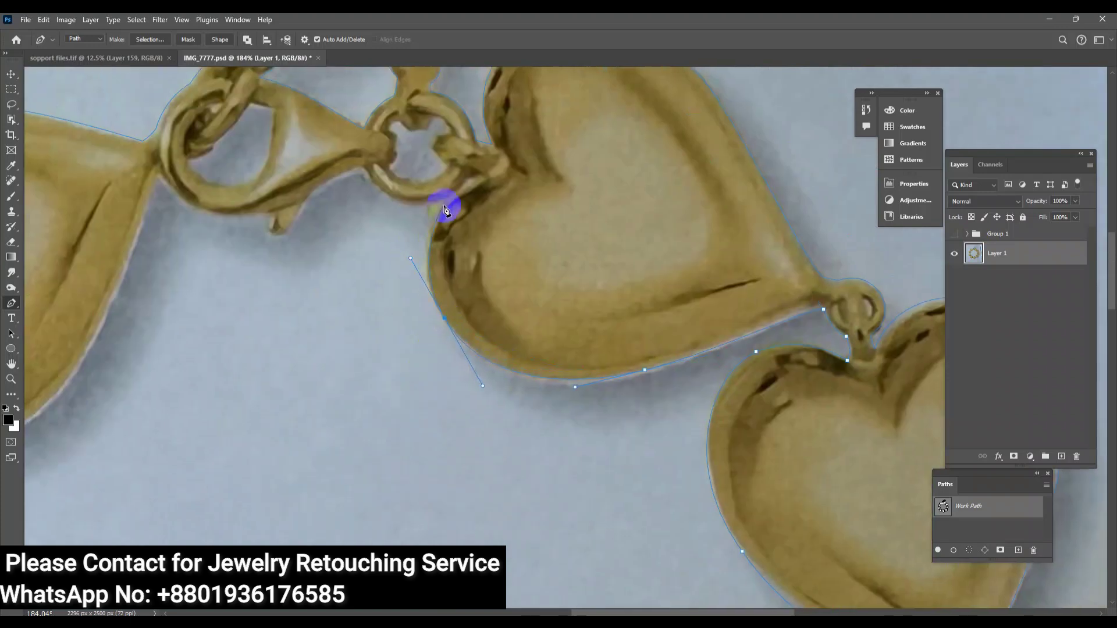
pyautogui.moveTo(369, 187)
pyautogui.mouseDown()
pyautogui.moveTo(442, 230)
pyautogui.moveTo(405, 217)
pyautogui.mouseUp()
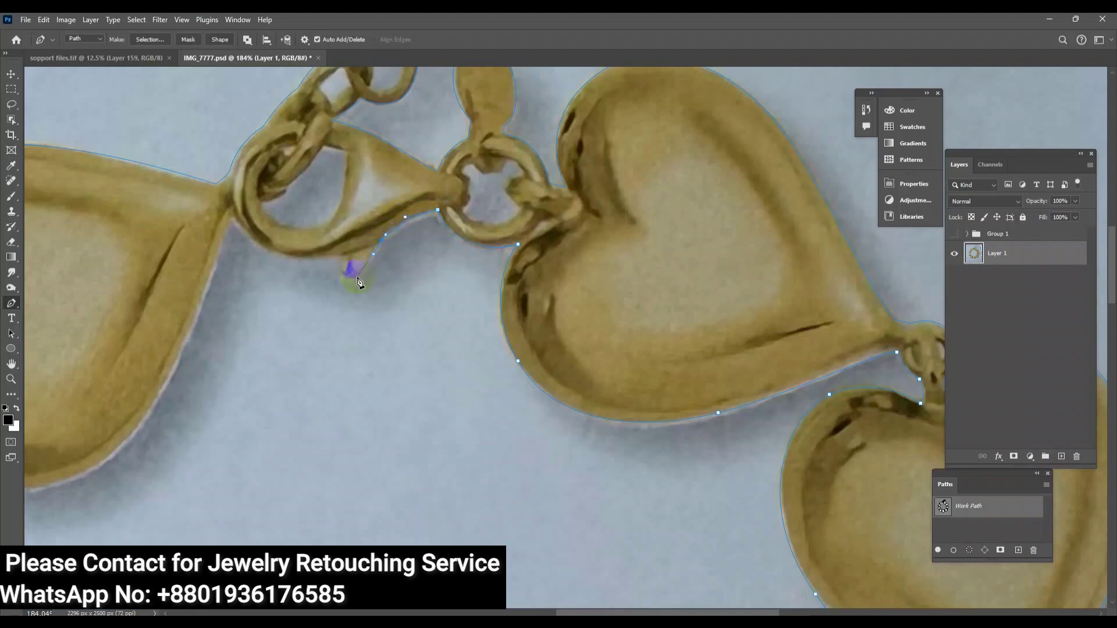
pyautogui.moveTo(342, 273); pyautogui.dragTo(277, 270)
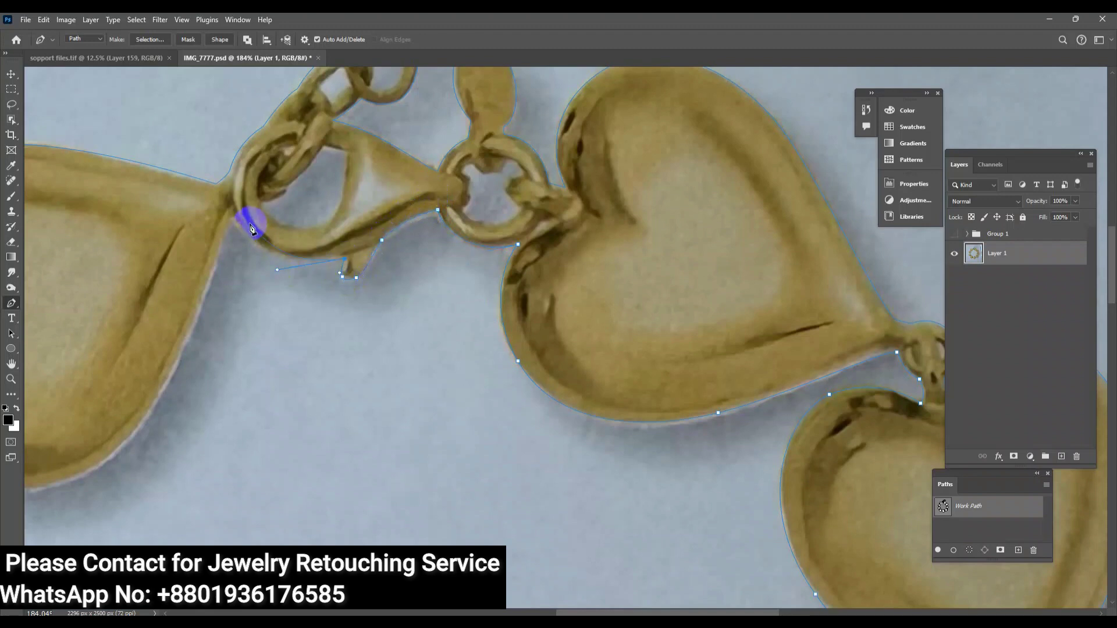
pyautogui.moveTo(228, 214); pyautogui.dragTo(199, 293)
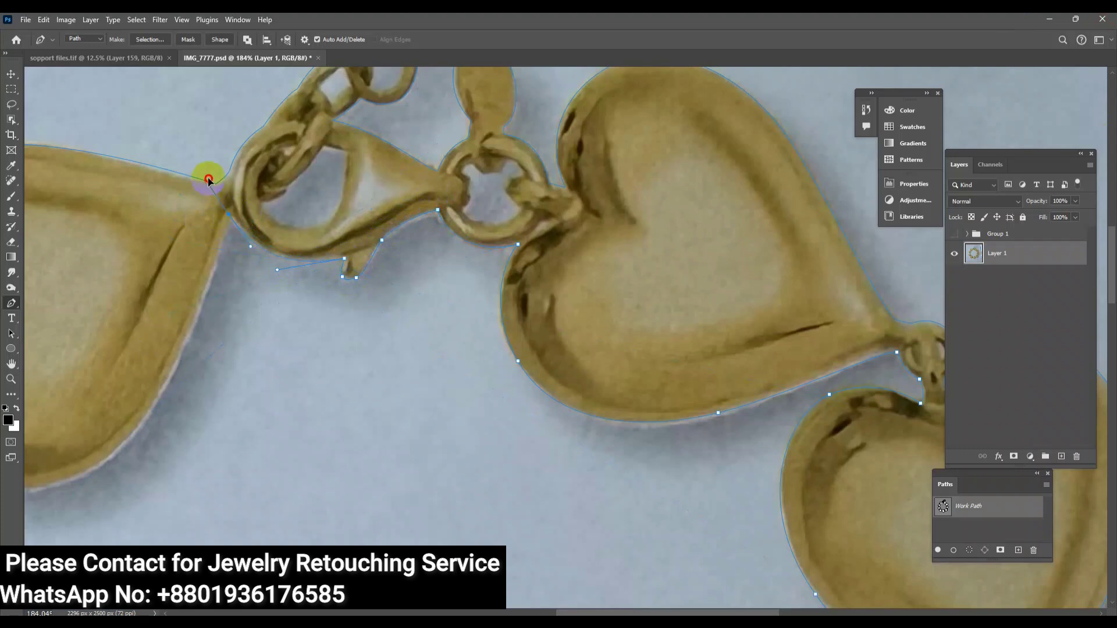
# Continue the path along the neighbouring heart's lower edge.
pyautogui.moveTo(193, 343); pyautogui.dragTo(424, 279)
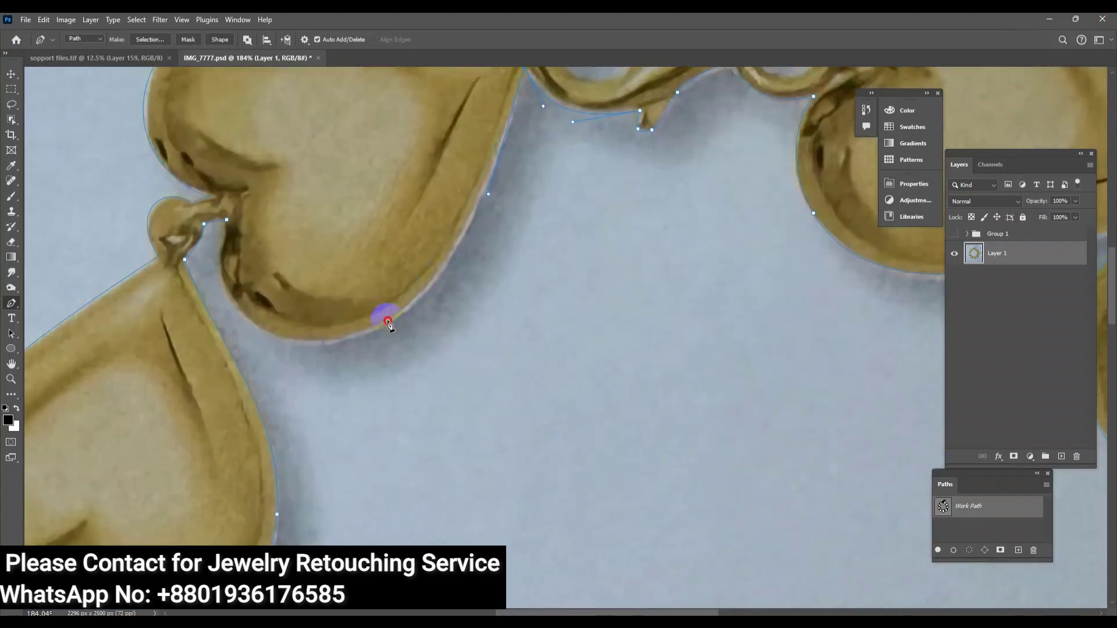
pyautogui.moveTo(238, 320); pyautogui.dragTo(222, 264)
pyautogui.keyDown('alt'); pyautogui.click(227, 221); pyautogui.keyUp('alt')
pyautogui.scroll(-5, 465, 356)
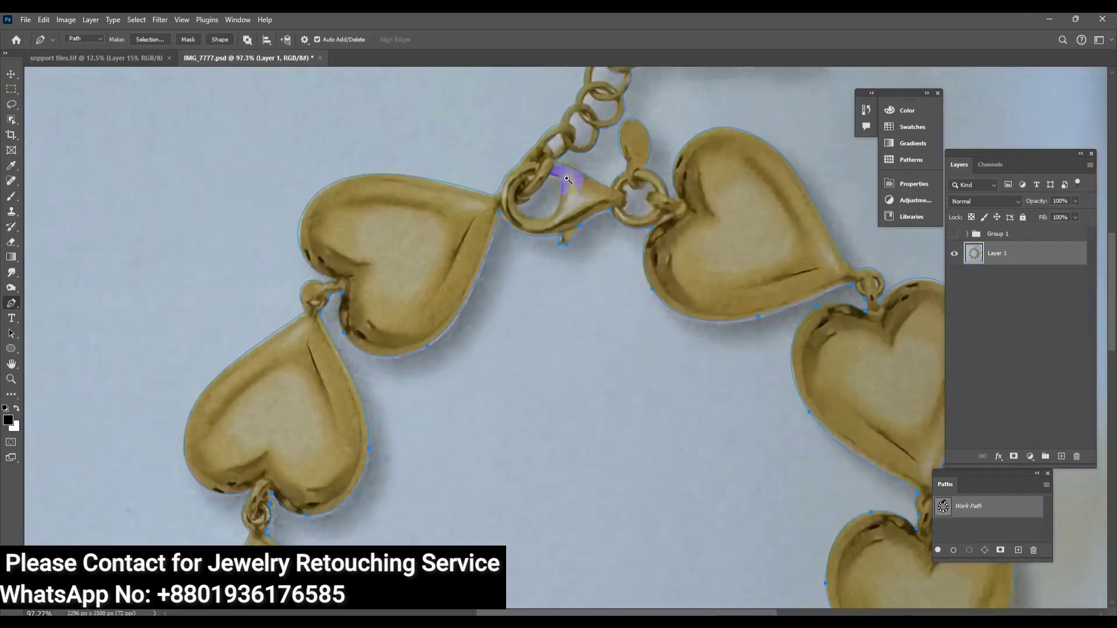
# Trace closed subpaths around the clasp ring's inner opening and the clasp's inner opening.
pyautogui.scroll(6, 751, 235)
pyautogui.click(768, 207)
pyautogui.moveTo(724, 210)
pyautogui.mouseDown()
pyautogui.moveTo(709, 206)
pyautogui.moveTo(708, 225)
pyautogui.mouseUp()
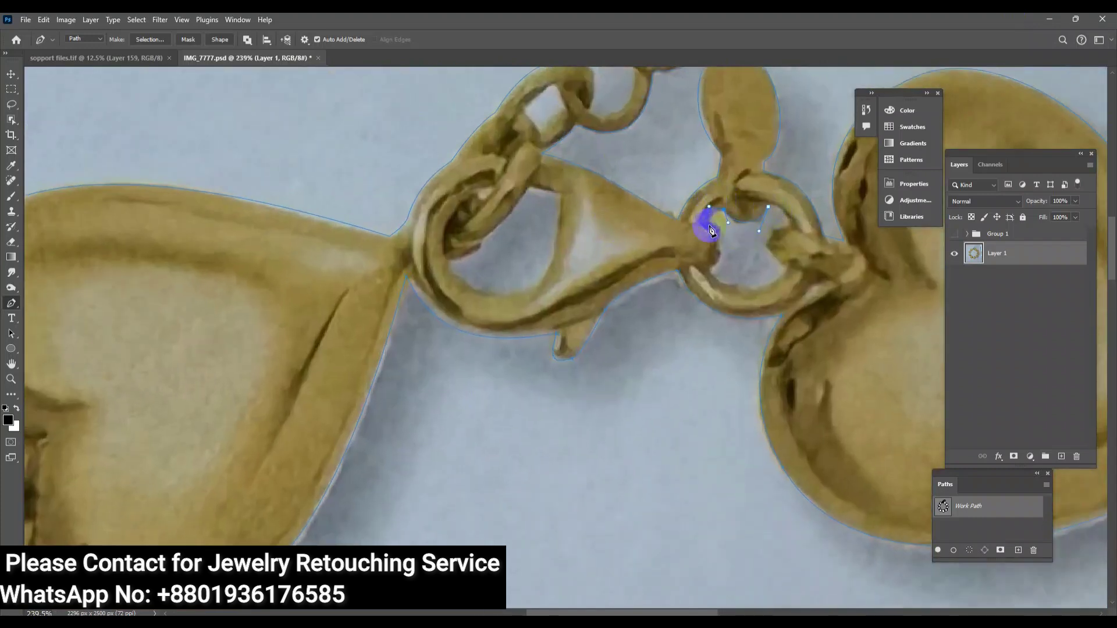
pyautogui.moveTo(787, 269); pyautogui.dragTo(805, 237)
pyautogui.click(793, 227)
pyautogui.click(769, 208)
pyautogui.click(563, 198)
pyautogui.click(530, 302)
pyautogui.moveTo(445, 257); pyautogui.dragTo(441, 252)
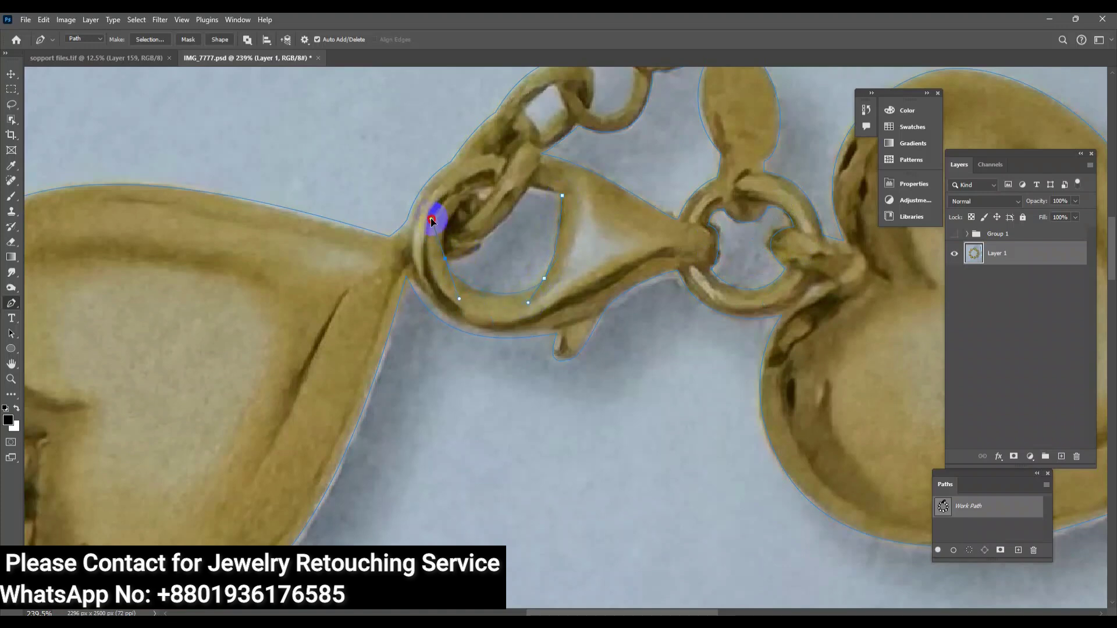
pyautogui.click(530, 188)
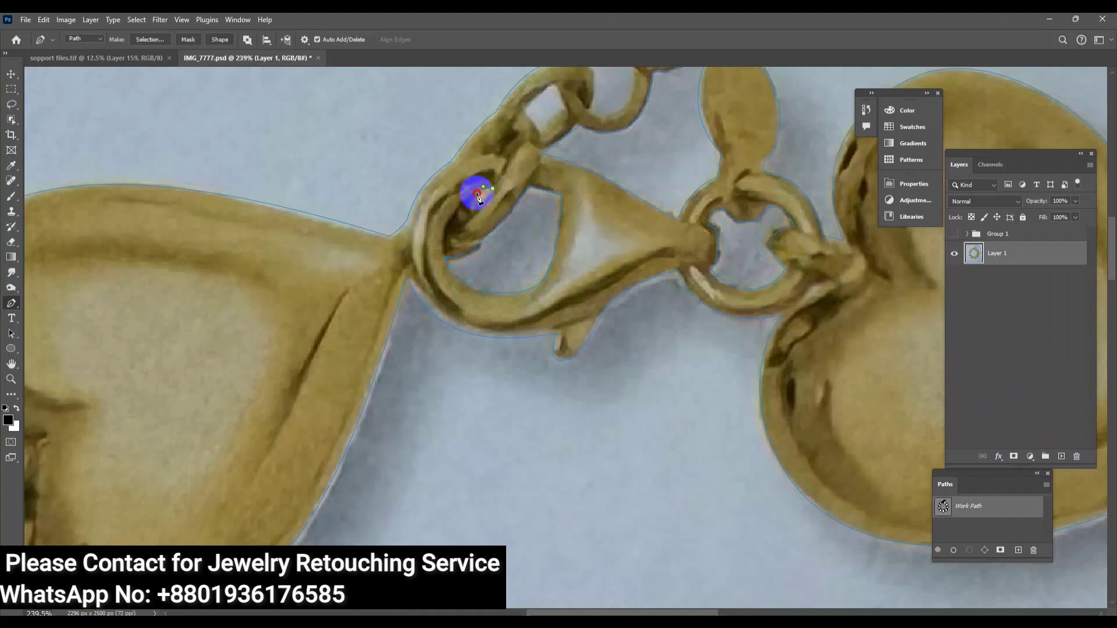
# Outline the inner openings of the first extender chain links.
pyautogui.scroll(5, 494, 192)
pyautogui.click(541, 238)
pyautogui.click(531, 215)
pyautogui.click(521, 262)
pyautogui.scroll(2, 559, 244)
pyautogui.moveTo(556, 226); pyautogui.dragTo(543, 242)
pyautogui.click(554, 258)
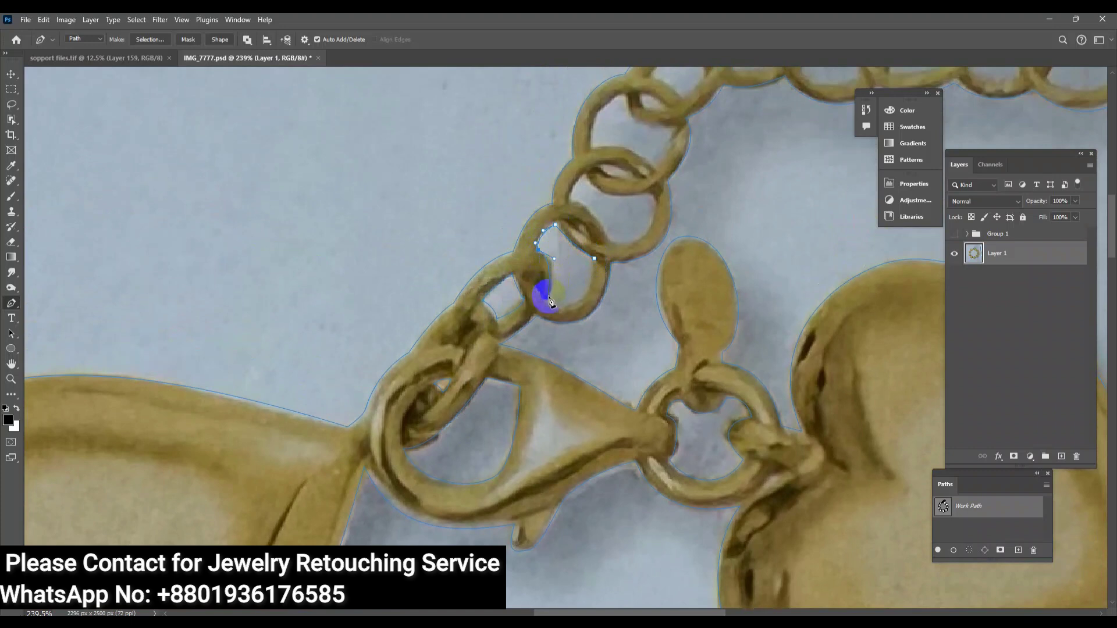
pyautogui.moveTo(562, 315)
pyautogui.mouseDown()
pyautogui.moveTo(599, 249)
pyautogui.moveTo(594, 299)
pyautogui.mouseUp()
pyautogui.click(591, 224)
pyautogui.click(535, 260)
pyautogui.click(520, 288)
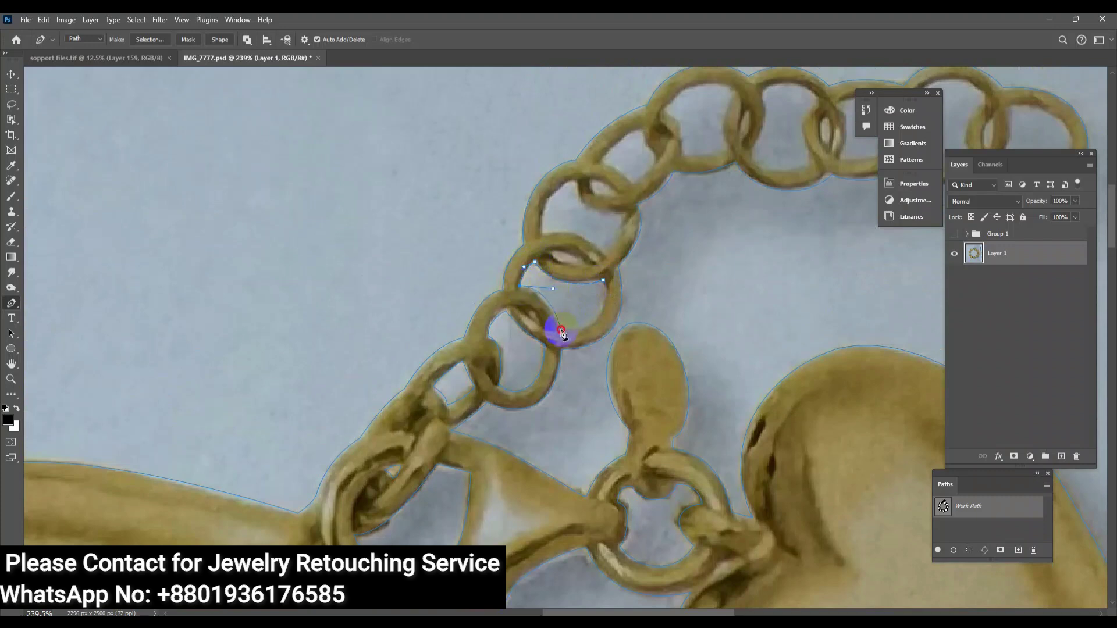
# Trace the inner openings of the upper chain rings and the next link.
pyautogui.moveTo(599, 247); pyautogui.dragTo(609, 307)
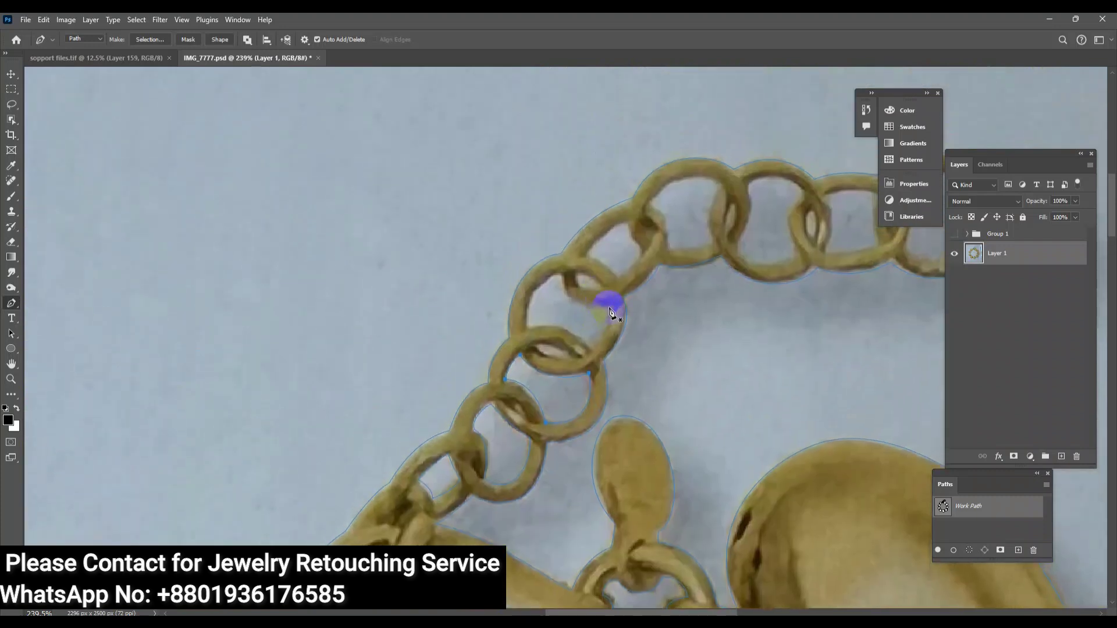
pyautogui.click(560, 287)
pyautogui.moveTo(530, 331); pyautogui.dragTo(559, 330)
pyautogui.moveTo(570, 361); pyautogui.dragTo(532, 353)
pyautogui.moveTo(610, 266)
pyautogui.mouseDown()
pyautogui.moveTo(590, 351)
pyautogui.moveTo(612, 318)
pyautogui.mouseUp()
pyautogui.click(626, 315)
pyautogui.click(612, 285)
pyautogui.click(569, 317)
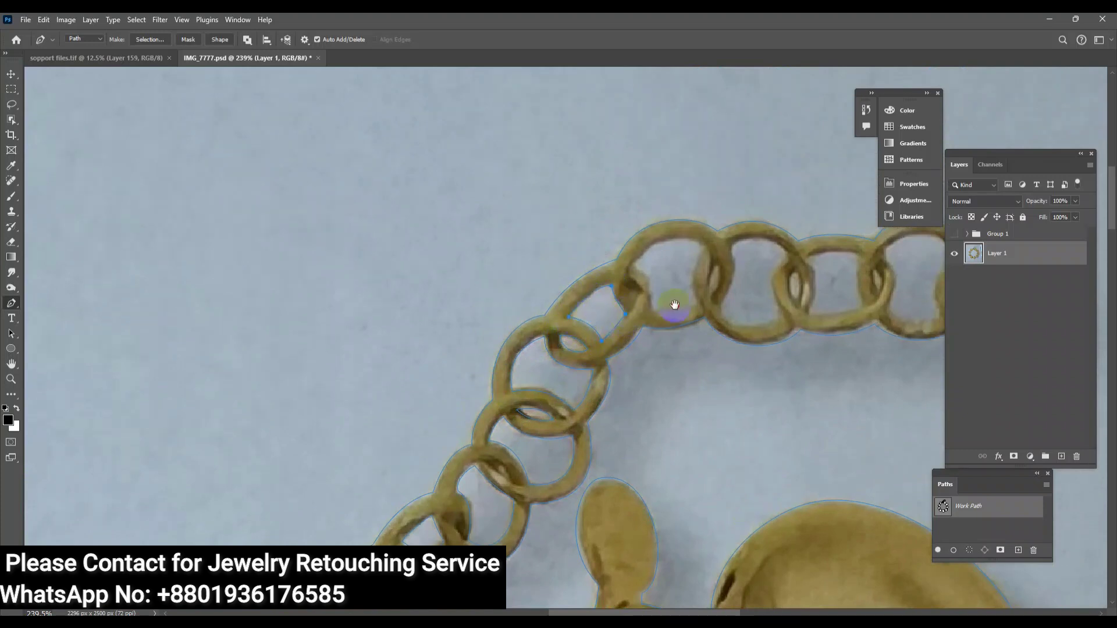
# Outline the openings of the following chain links along the extender.
pyautogui.moveTo(674, 304); pyautogui.dragTo(684, 354)
pyautogui.click(610, 290)
pyautogui.click(569, 308)
pyautogui.click(567, 340)
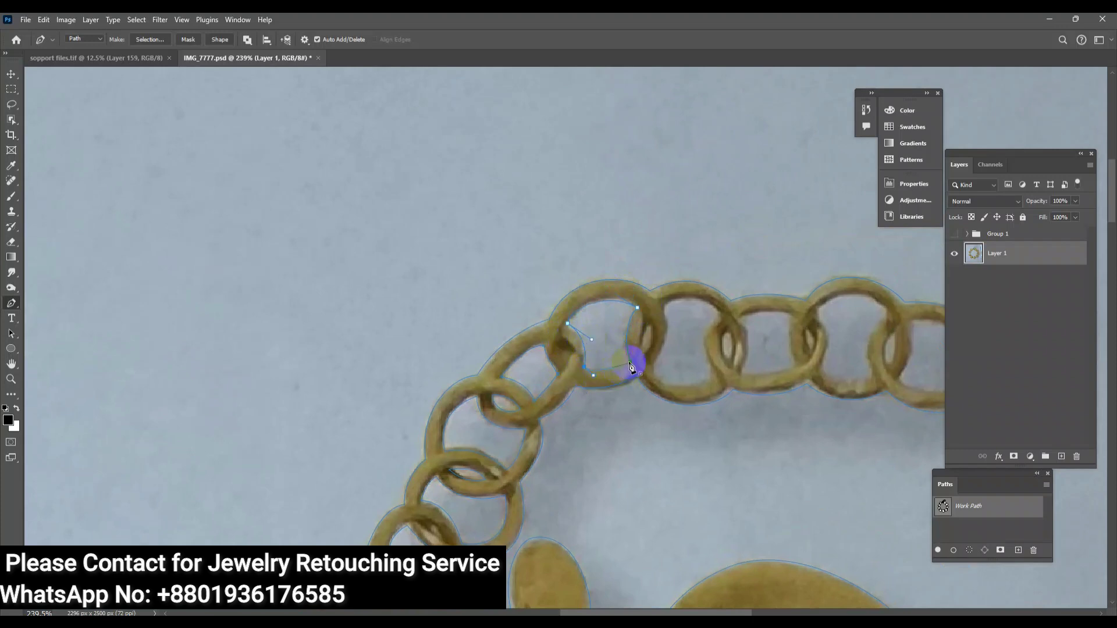
pyautogui.moveTo(675, 345); pyautogui.dragTo(606, 353)
pyautogui.click(588, 313)
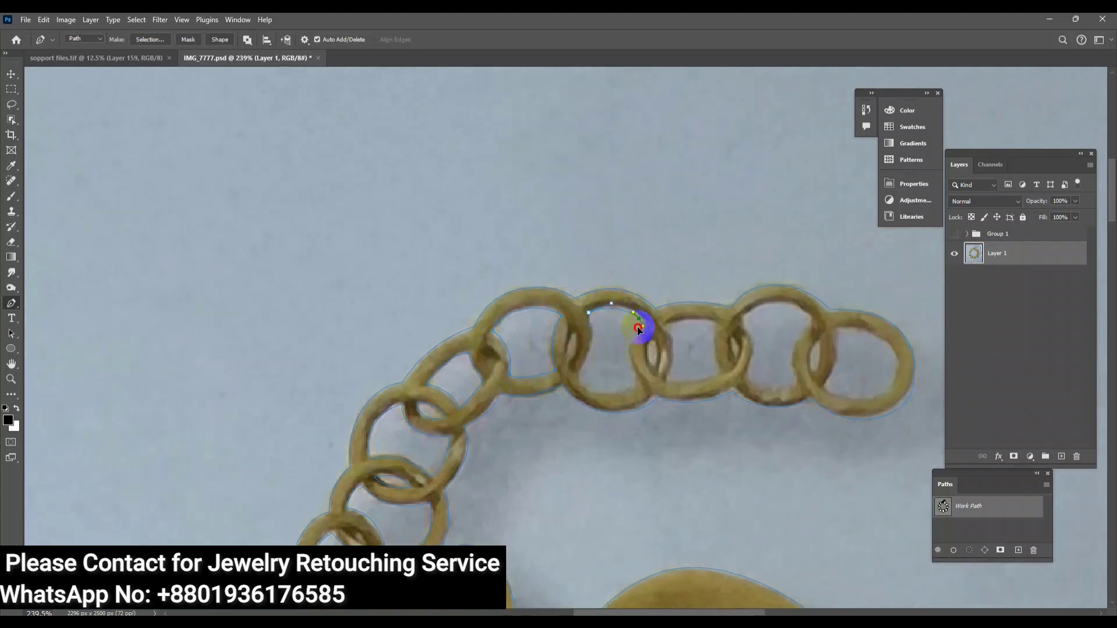
pyautogui.click(638, 378)
# Trace the openings of the links near the end of the chain.
pyautogui.moveTo(688, 342); pyautogui.dragTo(570, 346)
pyautogui.moveTo(591, 385); pyautogui.dragTo(603, 379)
pyautogui.click(597, 330)
pyautogui.moveTo(546, 333)
pyautogui.mouseDown()
pyautogui.moveTo(554, 323)
pyautogui.moveTo(626, 324)
pyautogui.mouseUp()
pyautogui.moveTo(631, 384); pyautogui.dragTo(677, 401)
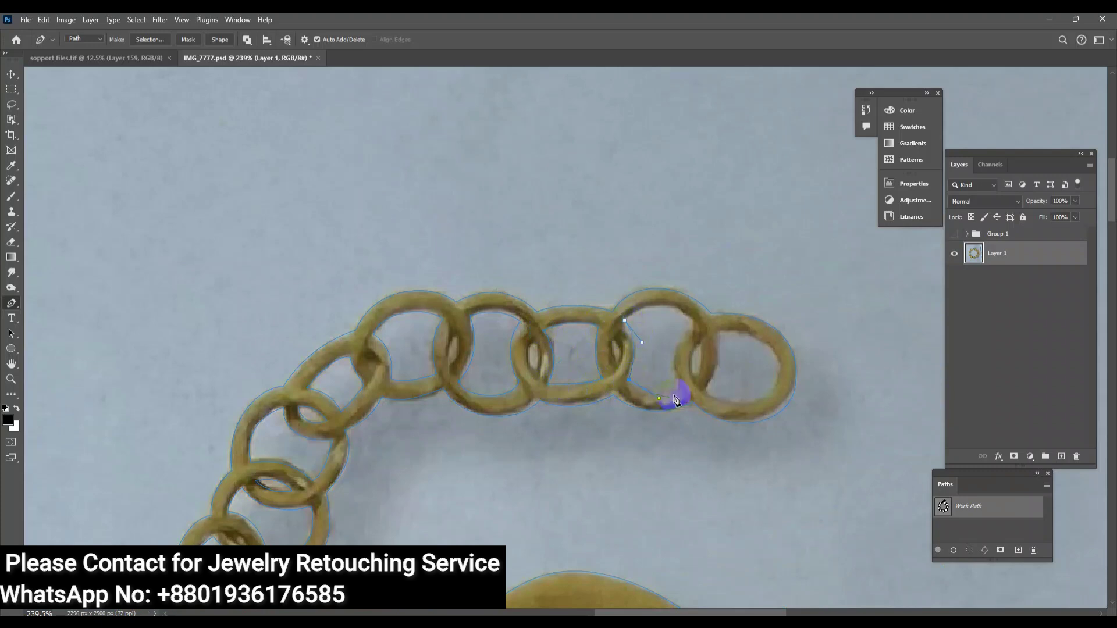
pyautogui.moveTo(625, 323); pyautogui.dragTo(604, 344)
# Outline the last chain link openings to complete the bracelet's work path.
pyautogui.moveTo(719, 334); pyautogui.dragTo(723, 364)
pyautogui.moveTo(721, 335)
pyautogui.mouseDown()
pyautogui.moveTo(678, 338)
pyautogui.moveTo(698, 381)
pyautogui.moveTo(699, 345)
pyautogui.mouseUp()
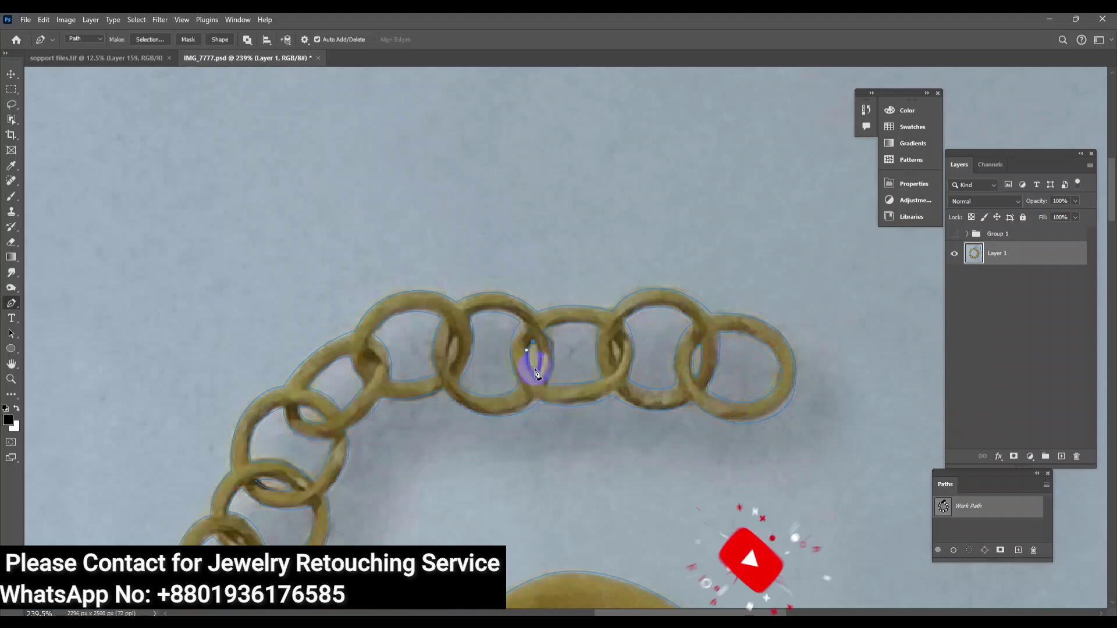
pyautogui.moveTo(533, 344); pyautogui.dragTo(536, 370)
pyautogui.scroll(-3, 453, 344)
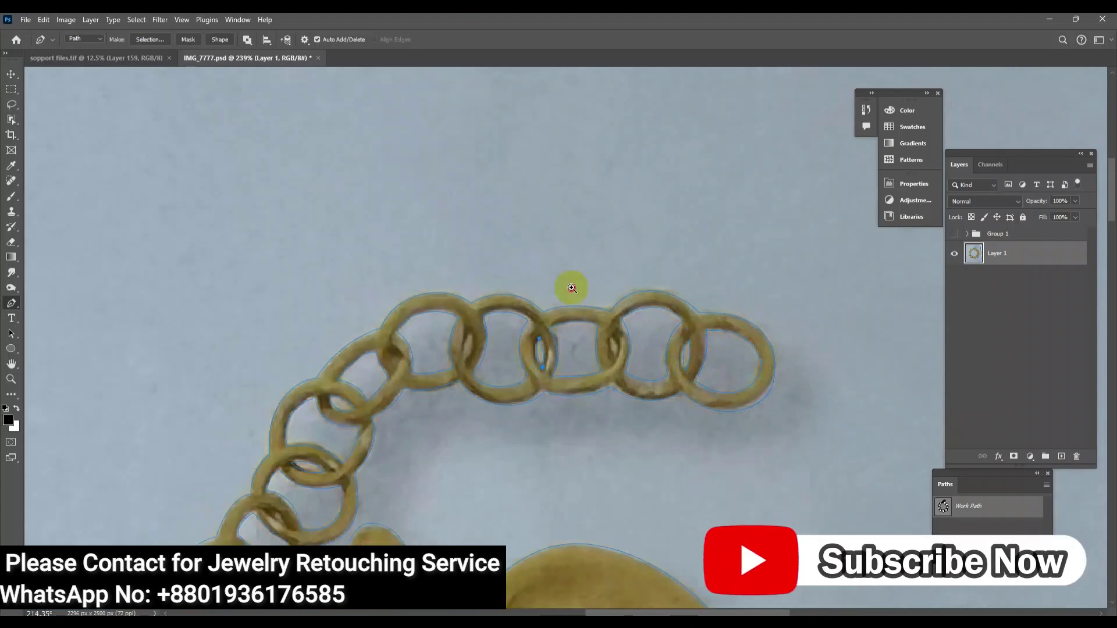
pyautogui.scroll(-3, 572, 287)
pyautogui.scroll(4, 544, 387)
pyautogui.scroll(-2, 585, 300)
pyautogui.scroll(3, 740, 404)
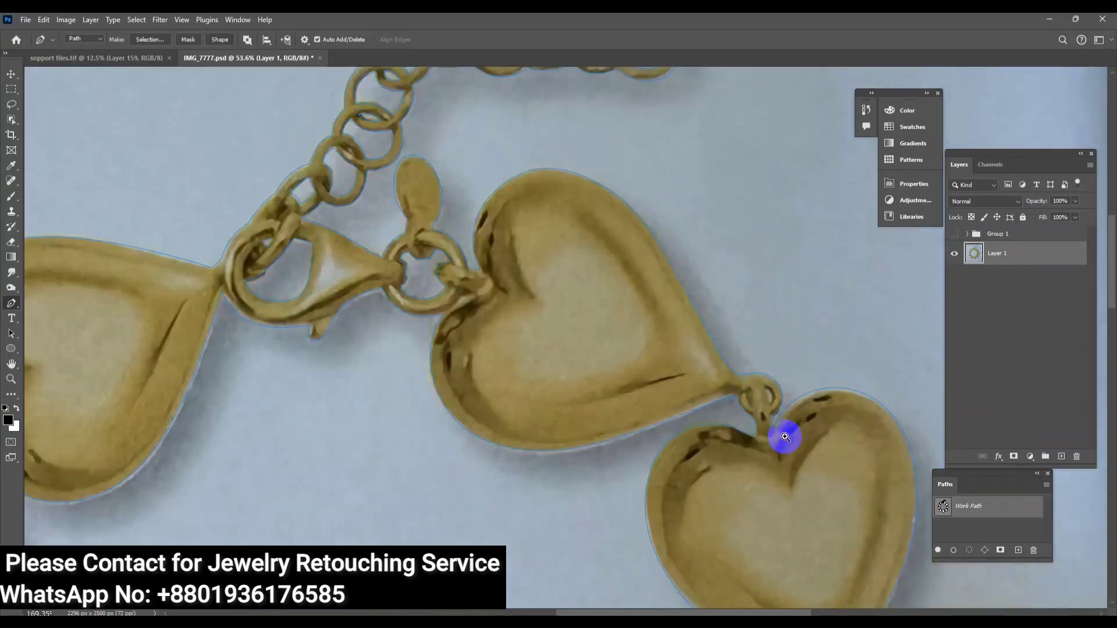
pyautogui.scroll(-5, 624, 424)
pyautogui.scroll(1, 898, 503)
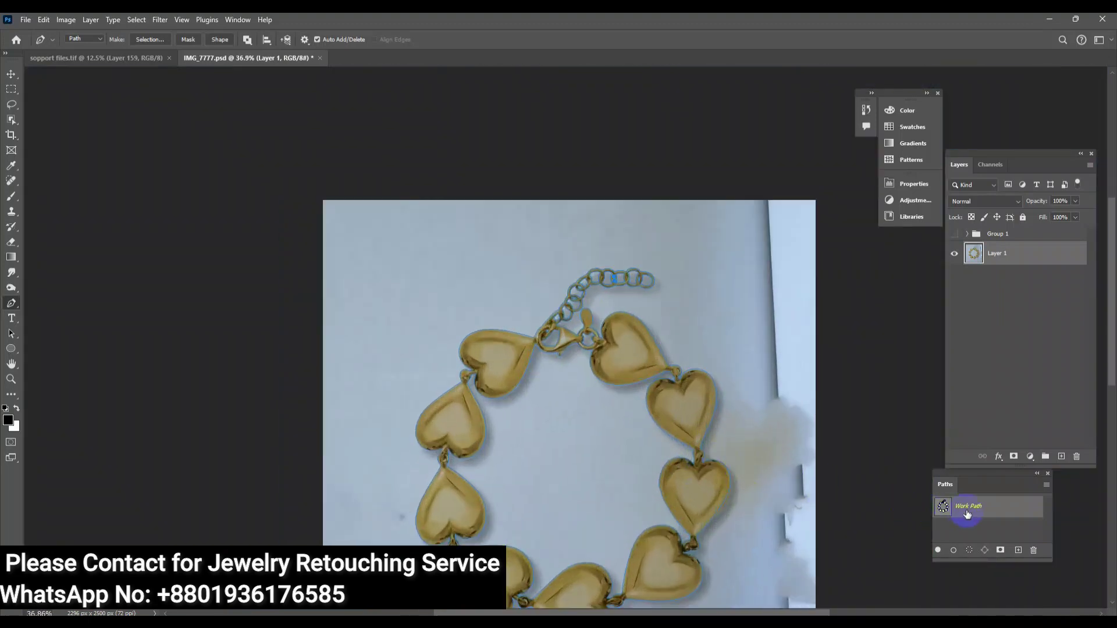
# Save the traced work path as Path 1.
pyautogui.doubleClick(968, 507)
pyautogui.click(627, 211)
pyautogui.scroll(-3, 499, 274)
pyautogui.scroll(2, 610, 335)
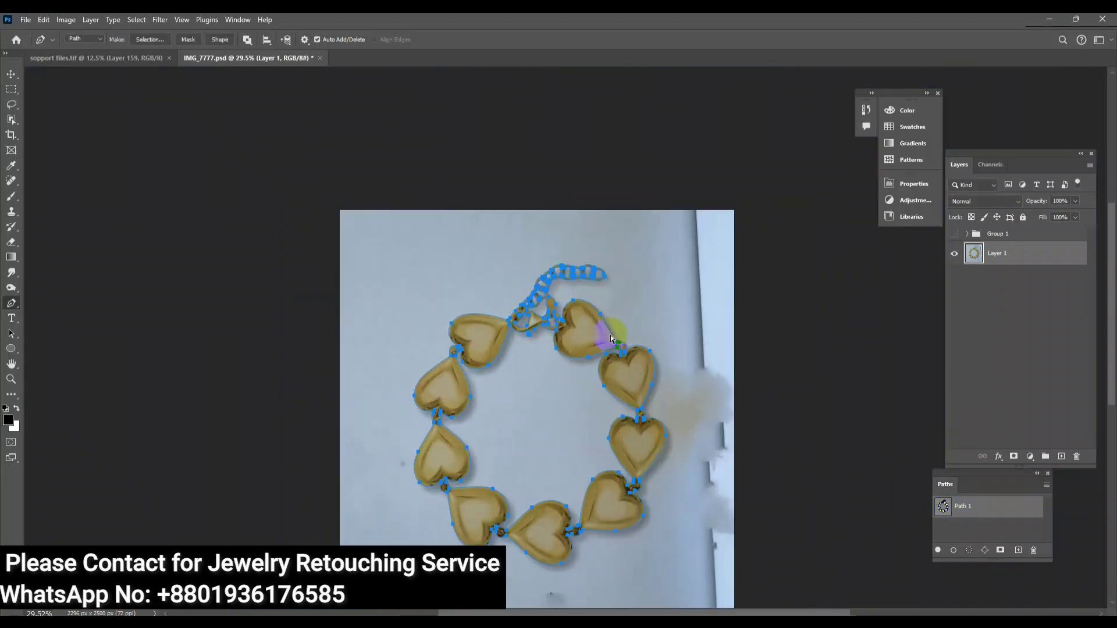
# Copy the bracelet selection onto its own layer and fill the layer below with white.
pyautogui.hotkey('ctrl', 'Return')
pyautogui.hotkey('ctrl', 'j')
pyautogui.hotkey('ctrl', 'j')
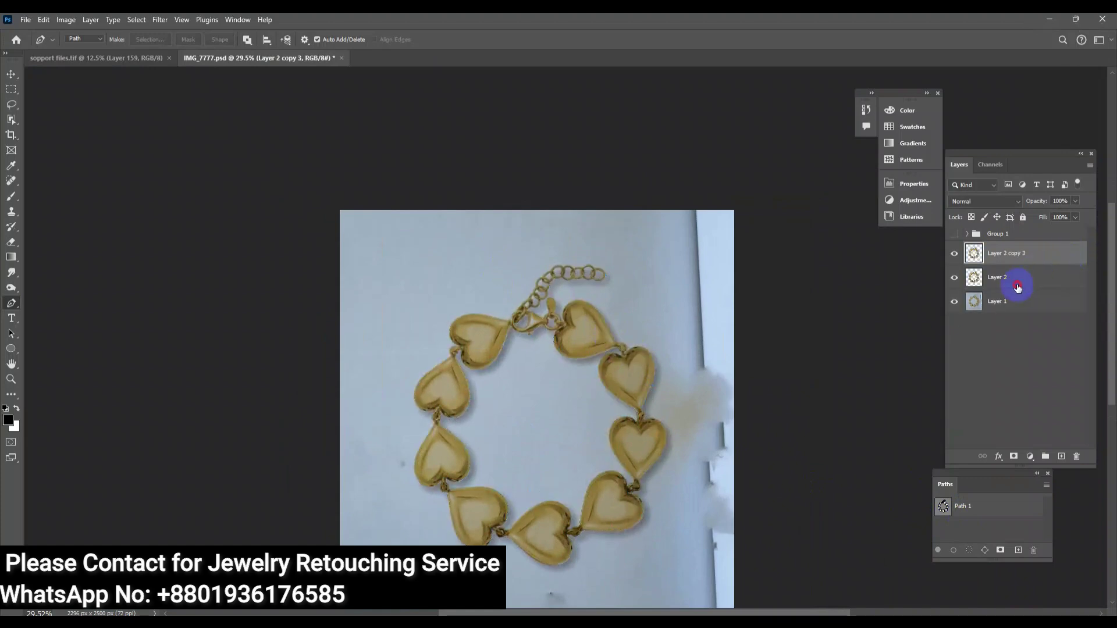
pyautogui.click(1018, 280)
pyautogui.hotkey('ctrl', 'BackSpace')
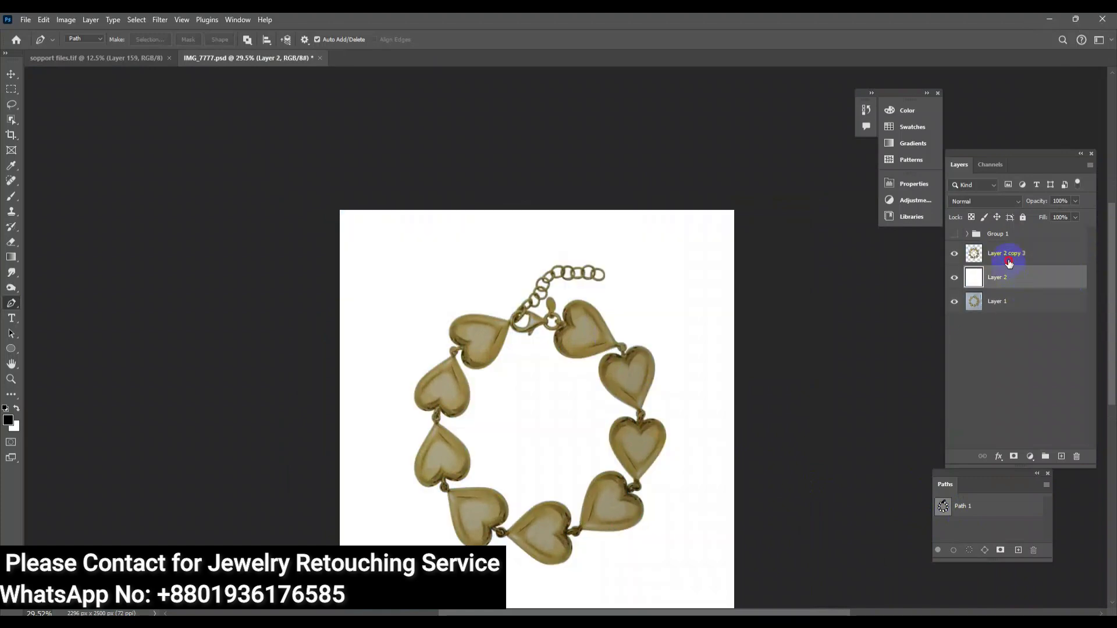
# Brighten the bracelet's midtones with a Curves adjustment and merge it into the bracelet layer.
pyautogui.click(1009, 263)
pyautogui.keyDown('ctrl'); pyautogui.click(974, 253); pyautogui.keyUp('ctrl')
pyautogui.click(1030, 457)
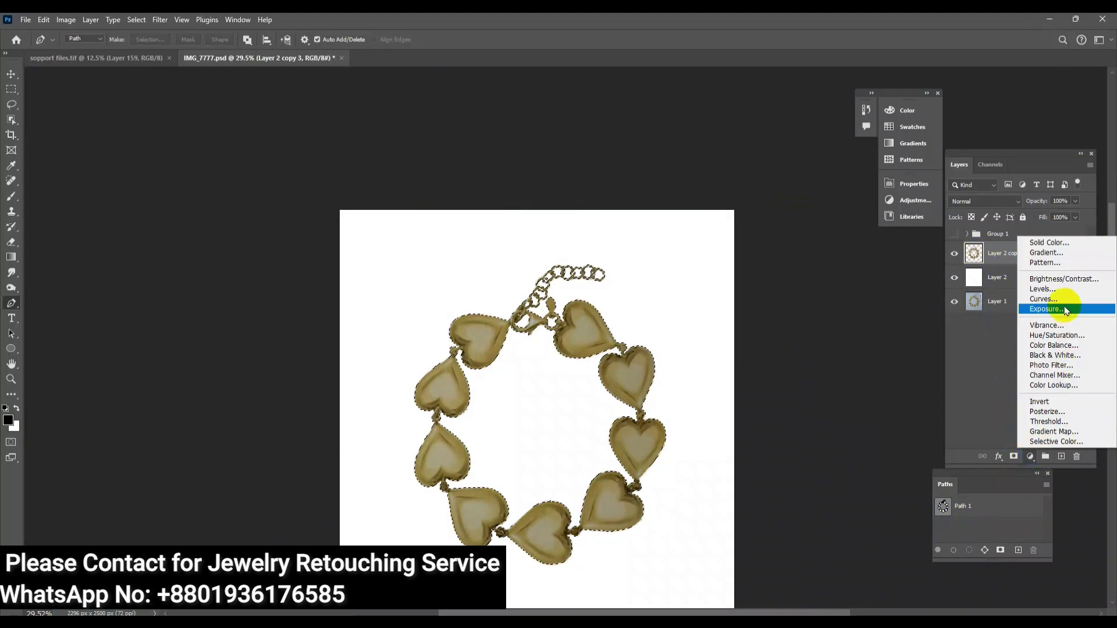
pyautogui.click(1044, 299)
pyautogui.moveTo(811, 294); pyautogui.dragTo(807, 284)
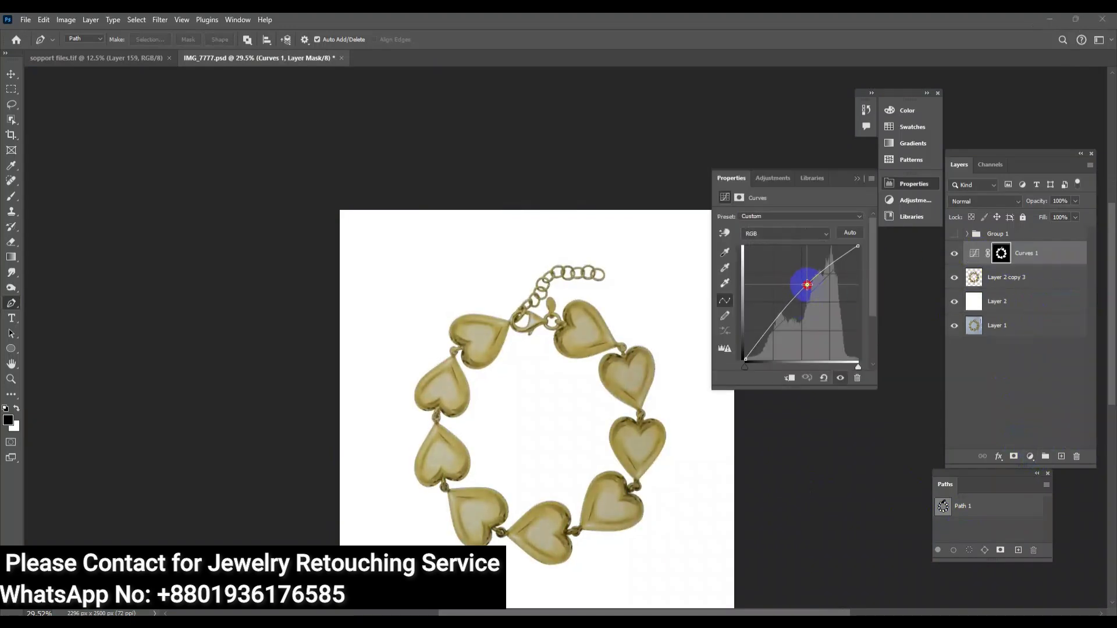
pyautogui.click(857, 178)
pyautogui.scroll(2, 561, 367)
pyautogui.hotkey('ctrl', 'e')
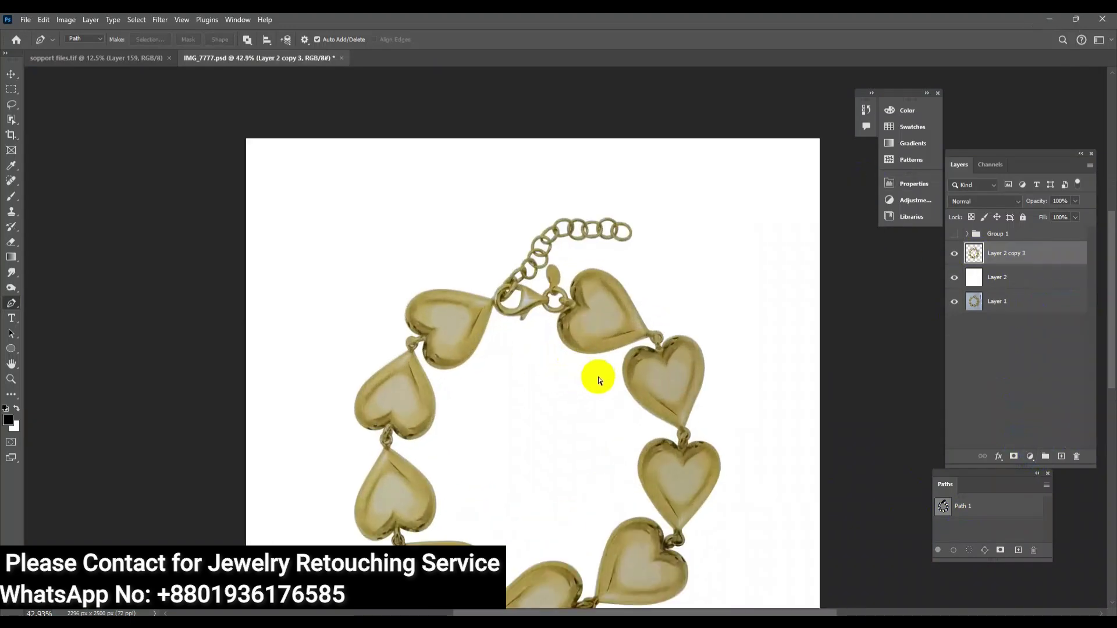
# Lift the bracelet's gold tones in the Camera Raw filter.
pyautogui.hotkey('shift', 'ctrl', 'a')
pyautogui.scroll(-5, 931, 419)
pyautogui.scroll(-3, 951, 407)
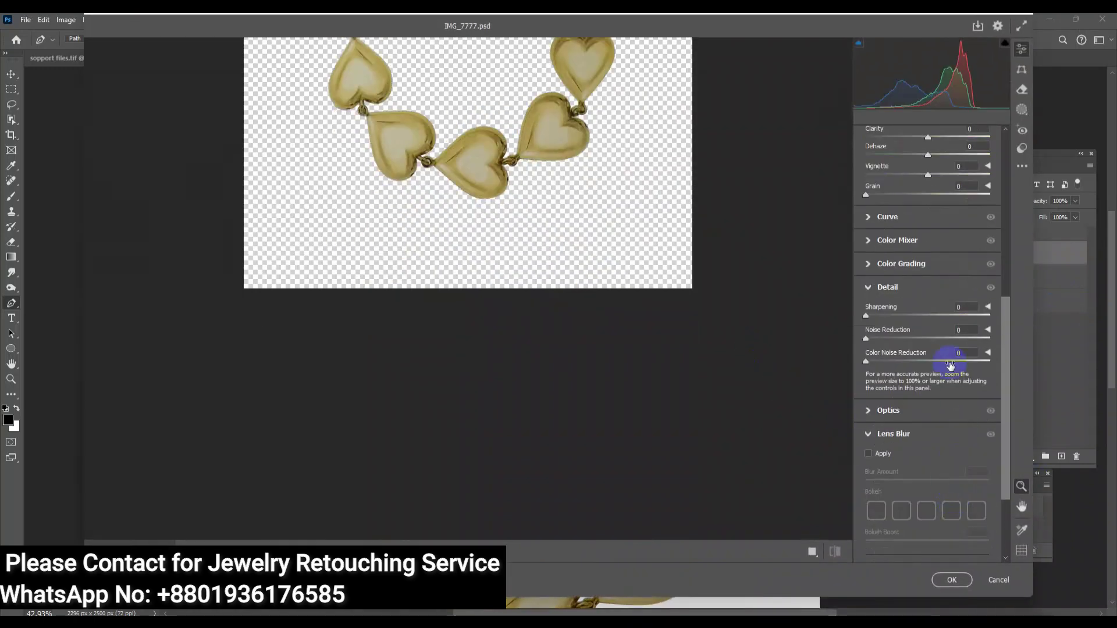
pyautogui.scroll(2, 949, 349)
pyautogui.scroll(6, 919, 291)
pyautogui.moveTo(928, 298)
pyautogui.mouseDown()
pyautogui.moveTo(971, 298)
pyautogui.moveTo(954, 283)
pyautogui.moveTo(989, 272)
pyautogui.mouseUp()
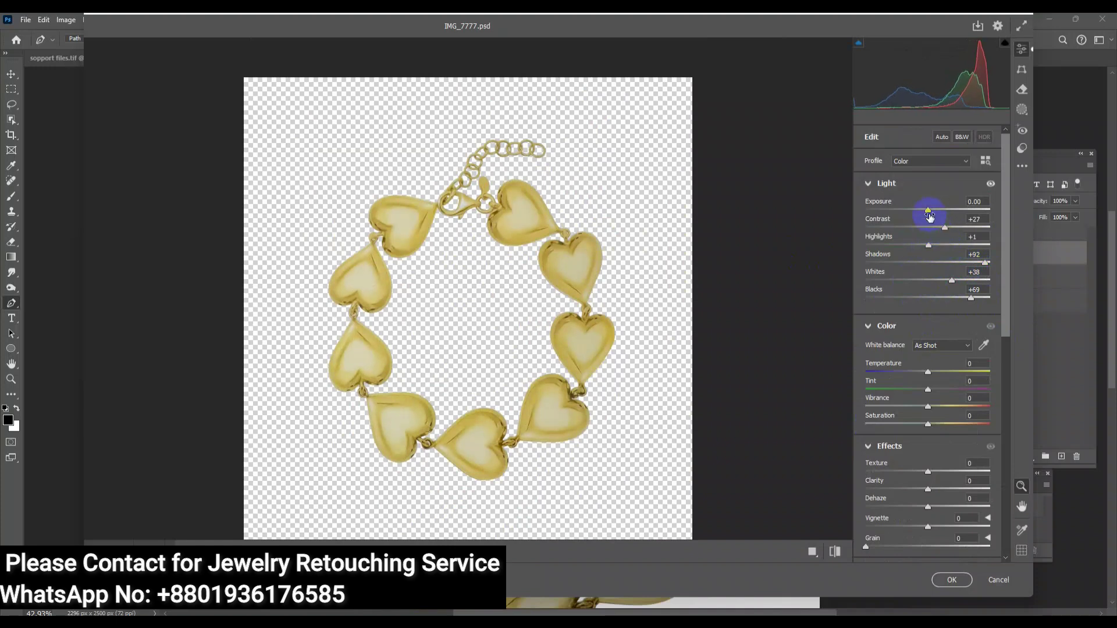
# Apply the Camera Raw brightening and zoom out to view the whole bracelet.
pyautogui.click(952, 580)
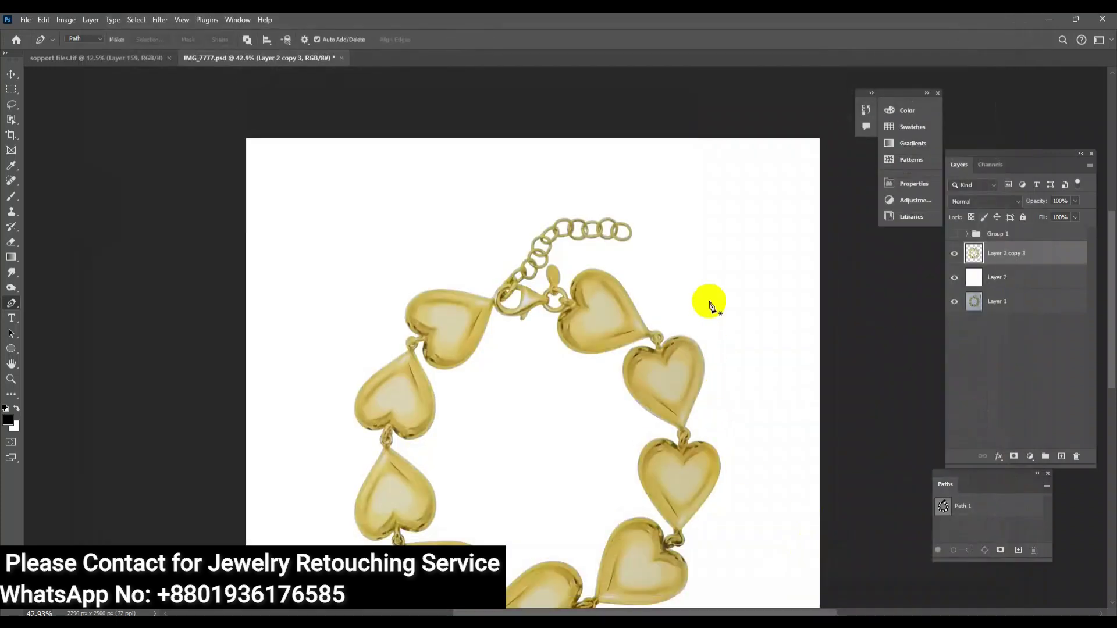
pyautogui.moveTo(681, 320)
pyautogui.mouseDown()
pyautogui.moveTo(645, 362)
pyautogui.moveTo(671, 418)
pyautogui.mouseUp()
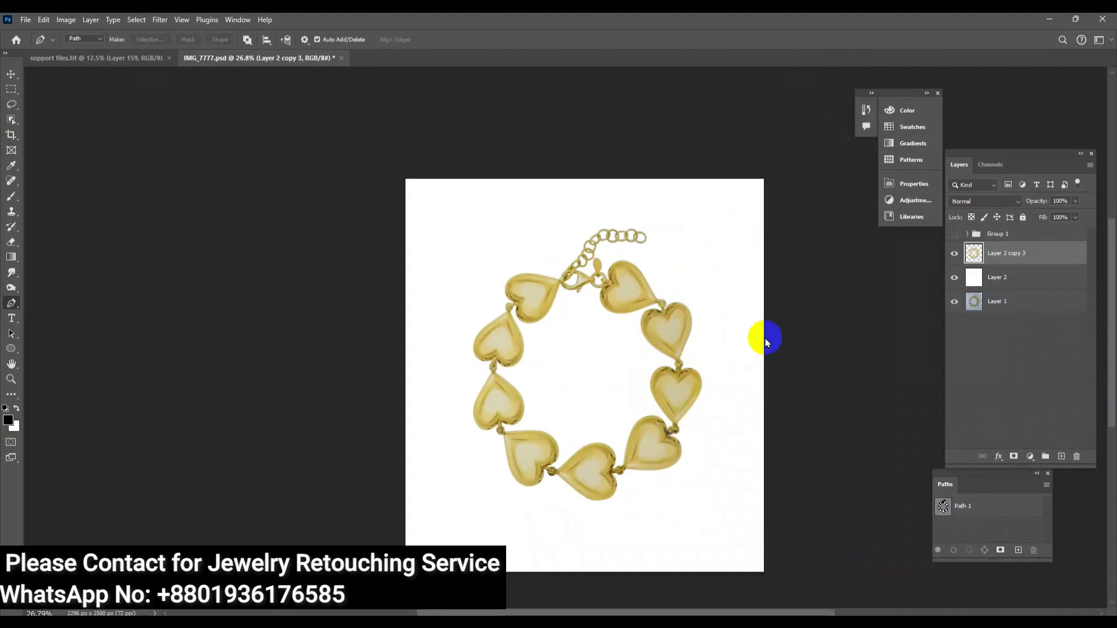
pyautogui.hotkey('ctrl', 'shift', 'a')
pyautogui.click(998, 580)
# Sample a gold colour from the jewellery sample sheet as the foreground colour.
pyautogui.click(88, 58)
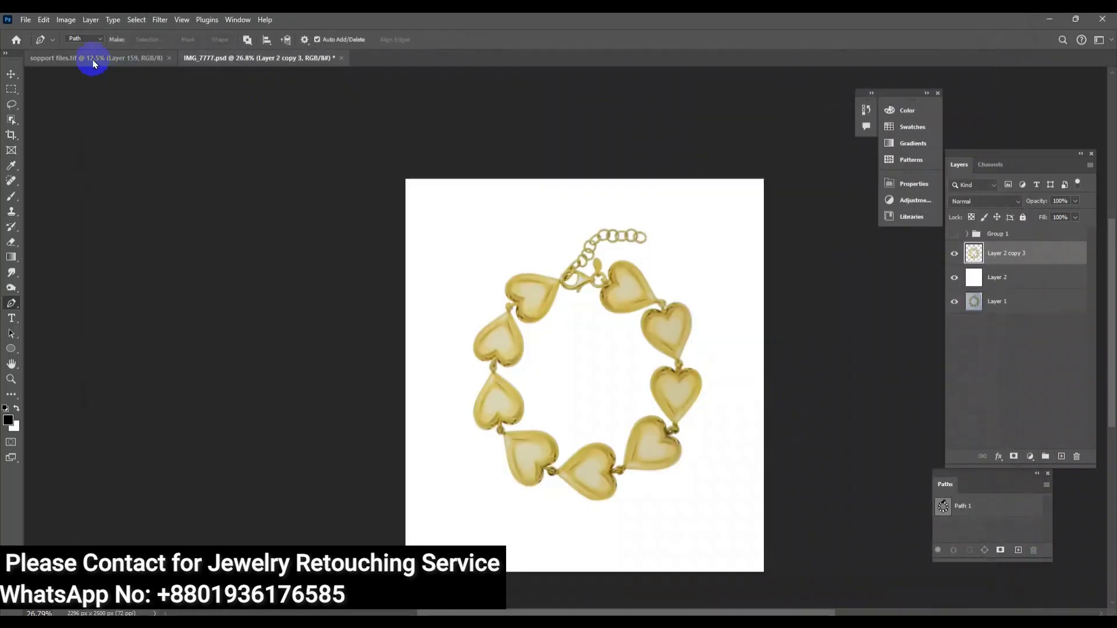
pyautogui.press('b')
pyautogui.keyDown('alt'); pyautogui.click(753, 364); pyautogui.keyUp('alt')
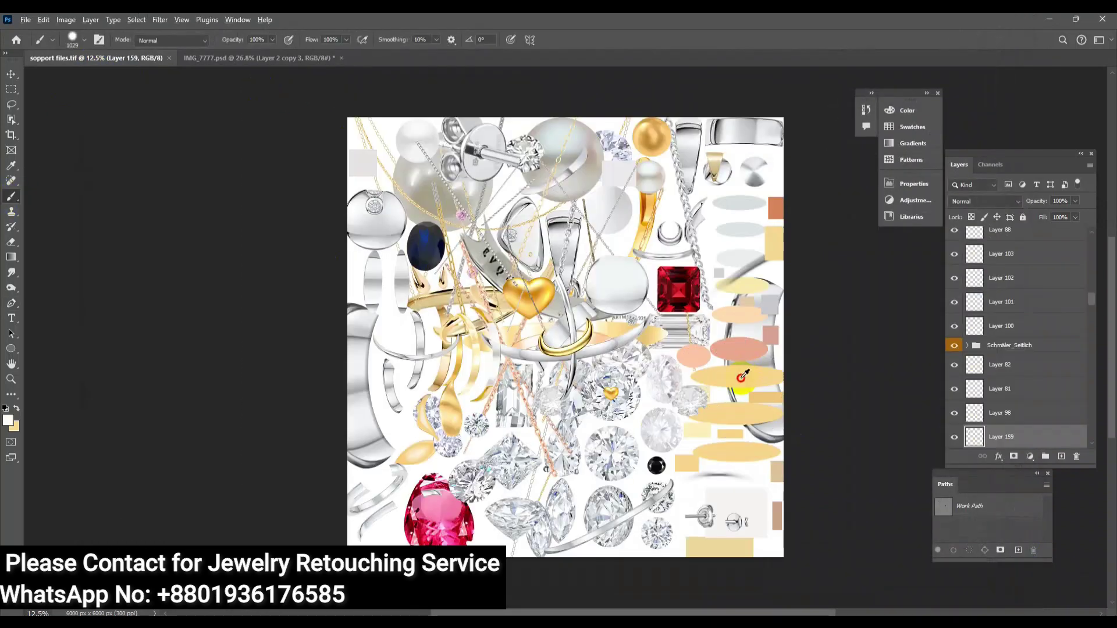
pyautogui.click(279, 58)
pyautogui.hotkey('alt', 'BackSpace')
pyautogui.hotkey('ctrl', 'z')
# Fill a new layer over the bracelet selection with the gold and set it to Color blend.
pyautogui.keyDown('ctrl'); pyautogui.click(974, 254); pyautogui.keyUp('ctrl')
pyautogui.click(1061, 457)
pyautogui.hotkey('alt', 'BackSpace')
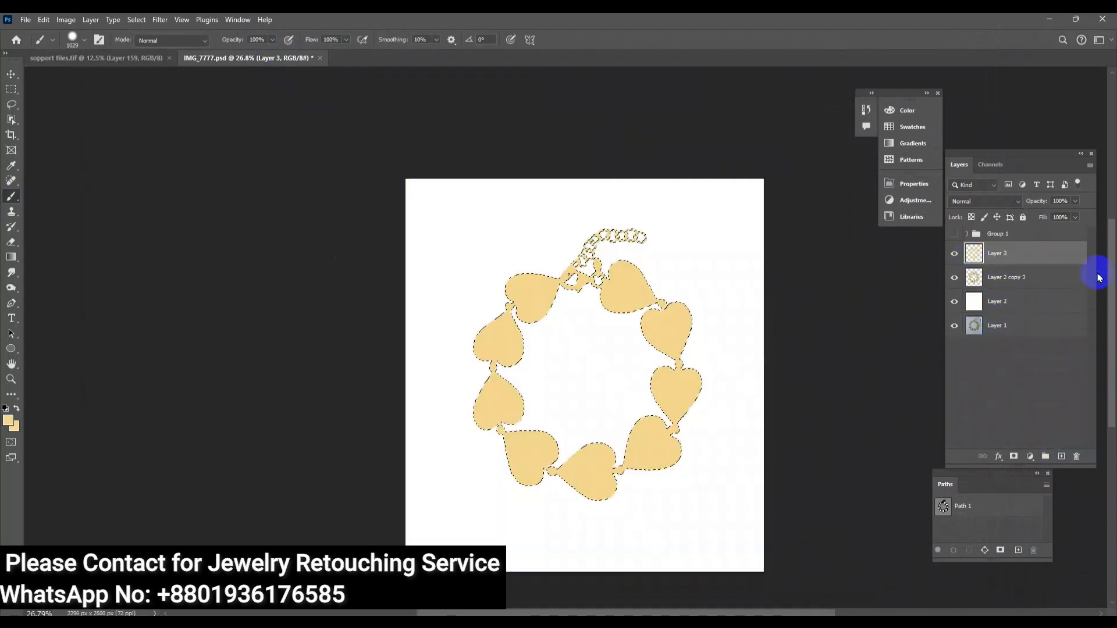
pyautogui.click(985, 200)
pyautogui.click(978, 514)
pyautogui.scroll(3, 697, 404)
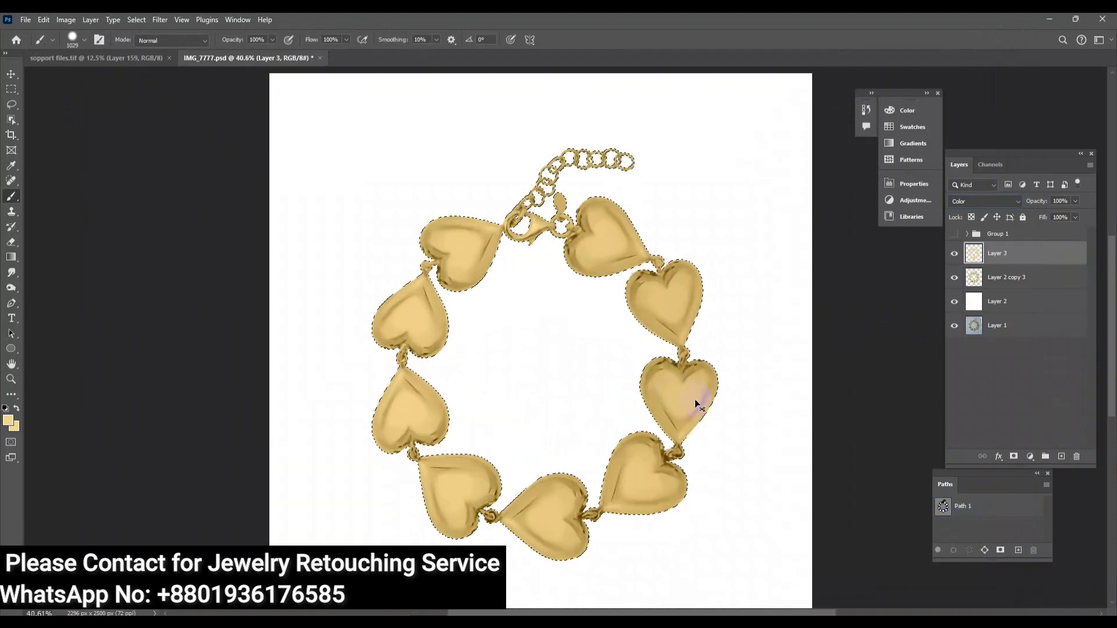
# Raise blacks, shadows and contrast on the bracelet in Camera Raw.
pyautogui.hotkey('ctrl', 'shift', 'a')
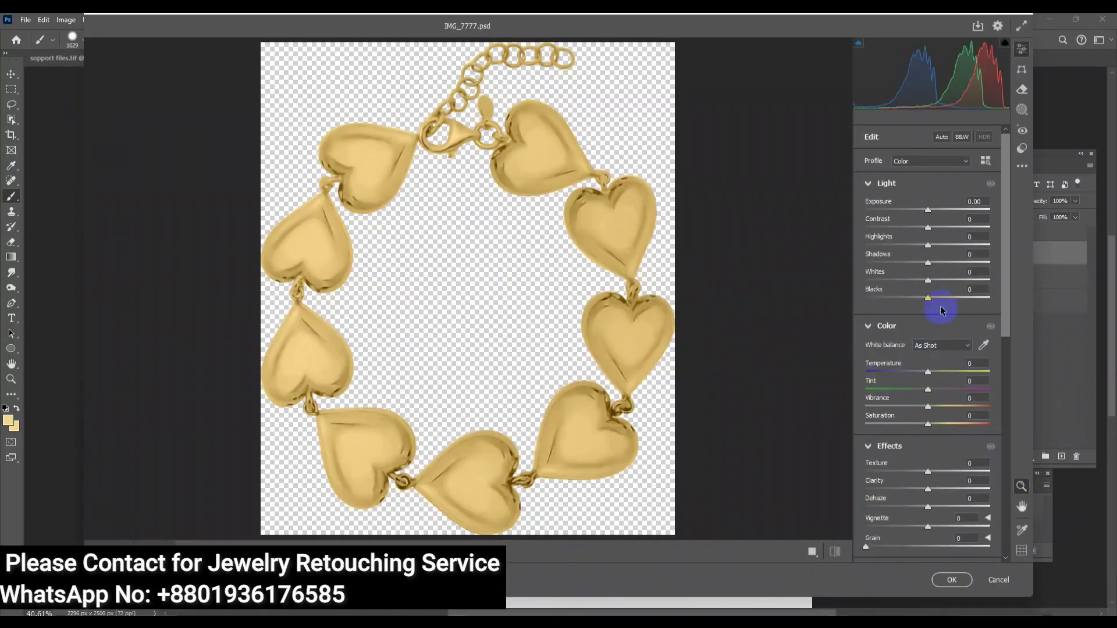
pyautogui.moveTo(931, 298)
pyautogui.mouseDown()
pyautogui.moveTo(950, 298)
pyautogui.moveTo(950, 263)
pyautogui.mouseUp()
pyautogui.moveTo(932, 225); pyautogui.dragTo(937, 230)
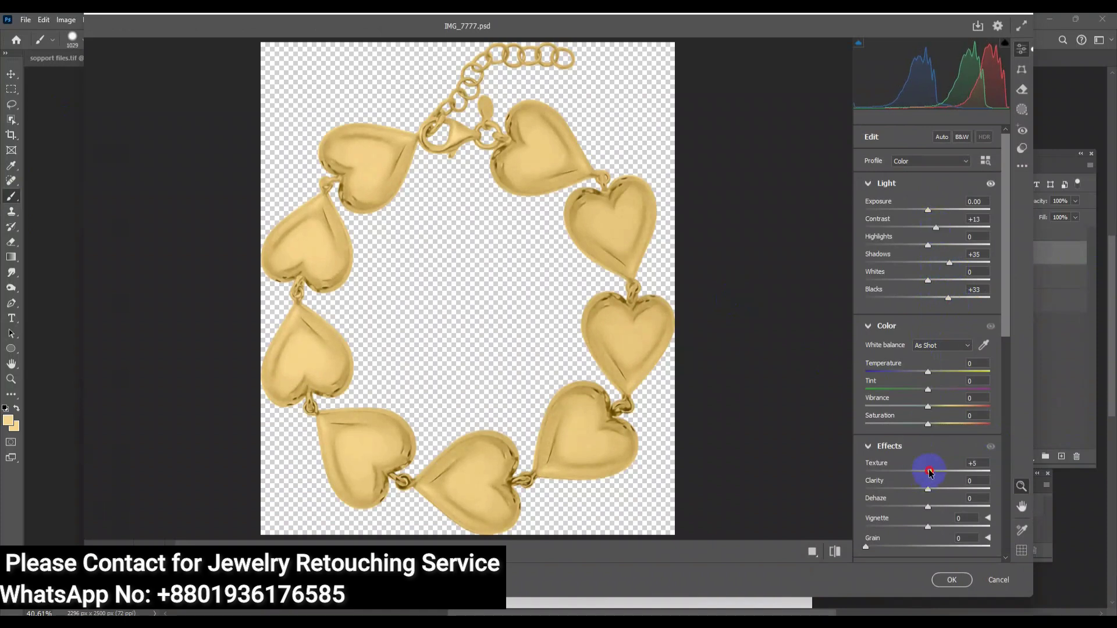
pyautogui.scroll(-2, 934, 395)
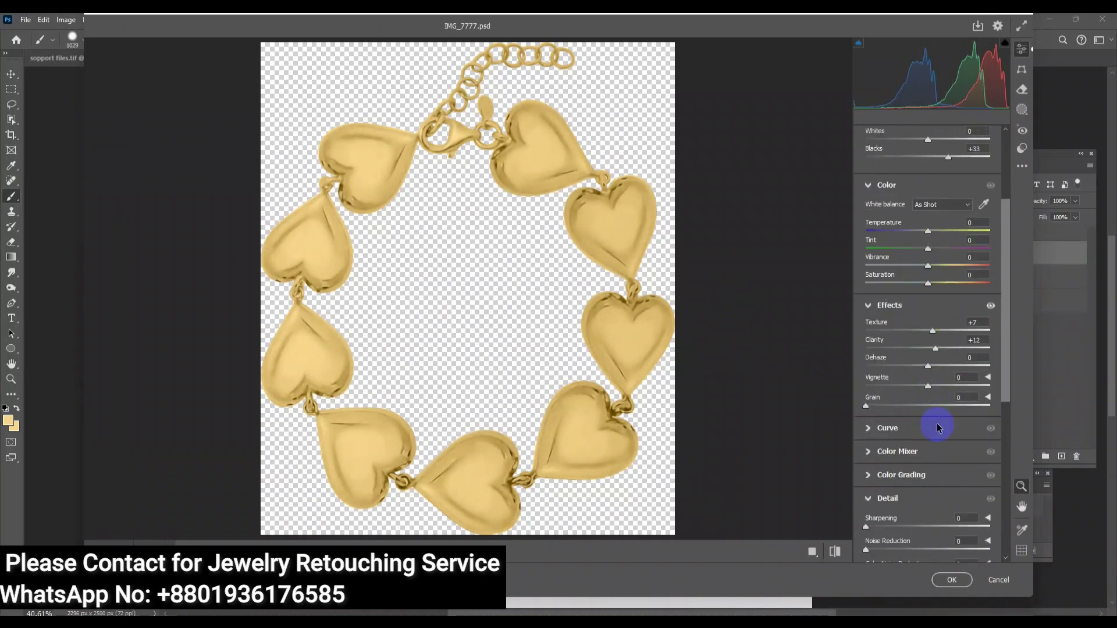
pyautogui.click(952, 580)
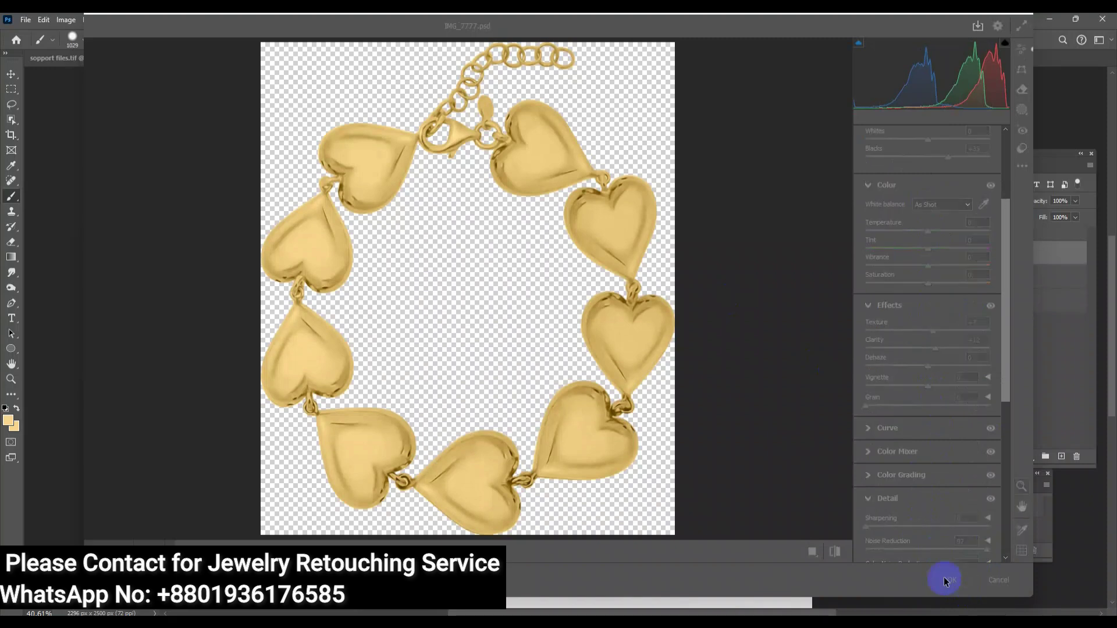
pyautogui.scroll(3, 648, 351)
pyautogui.scroll(-4, 604, 414)
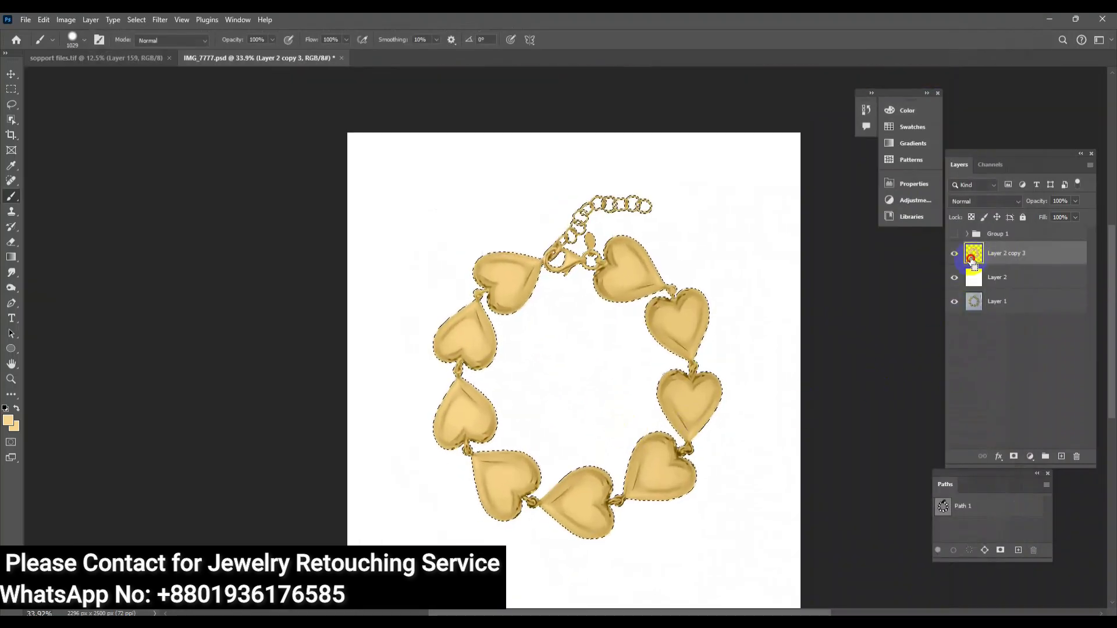
# Add a Levels adjustment with white point 235 and merge it into the bracelet.
pyautogui.click(1030, 457)
pyautogui.click(1042, 294)
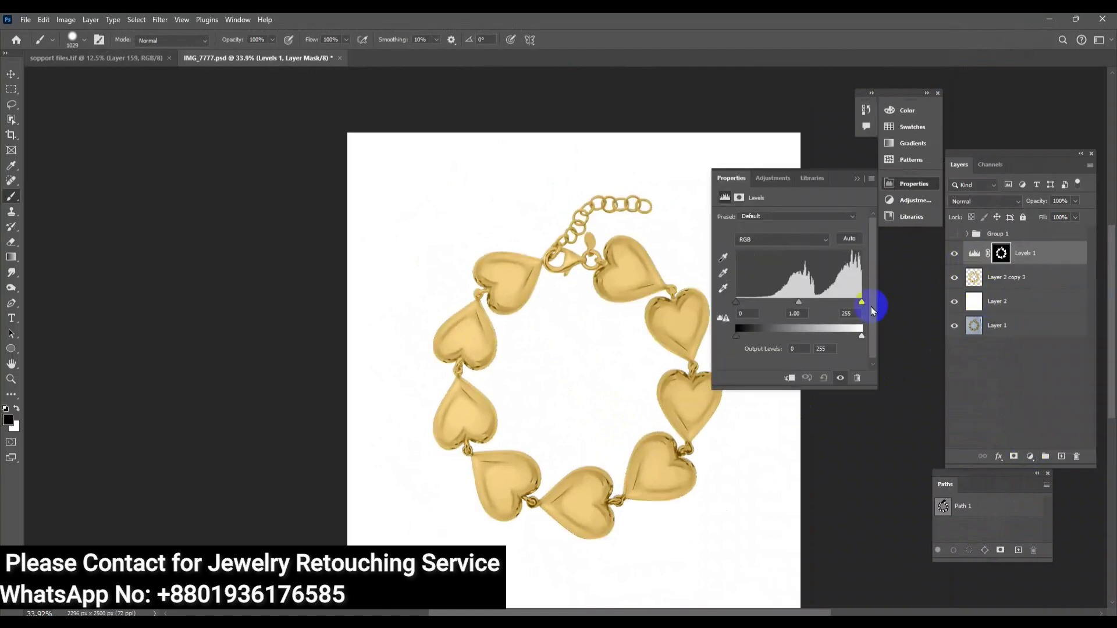
pyautogui.moveTo(862, 302); pyautogui.dragTo(852, 302)
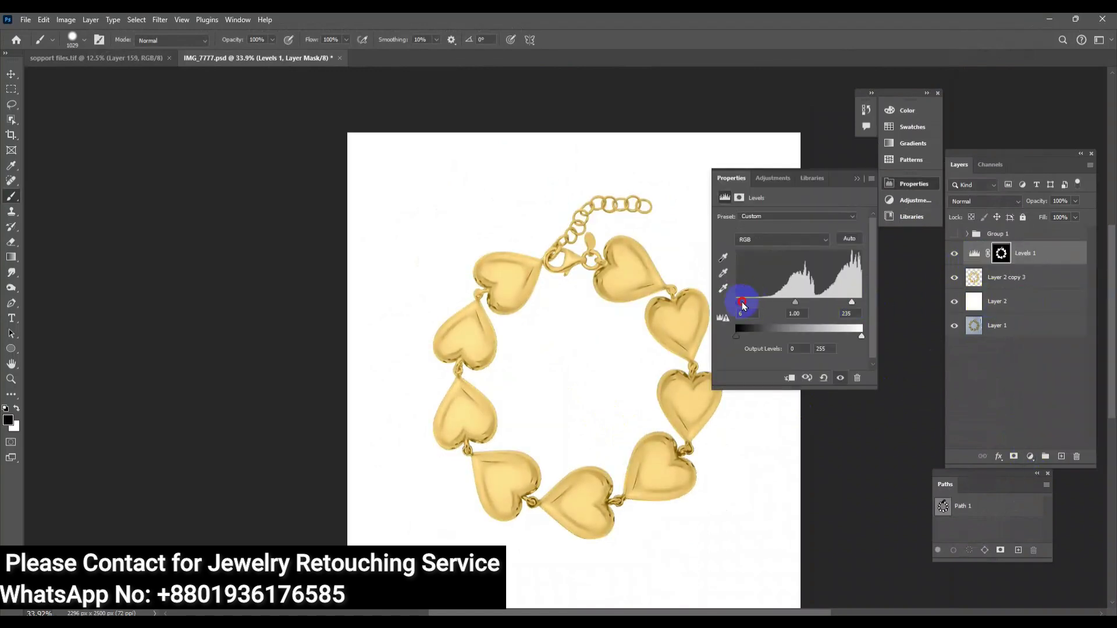
pyautogui.click(857, 179)
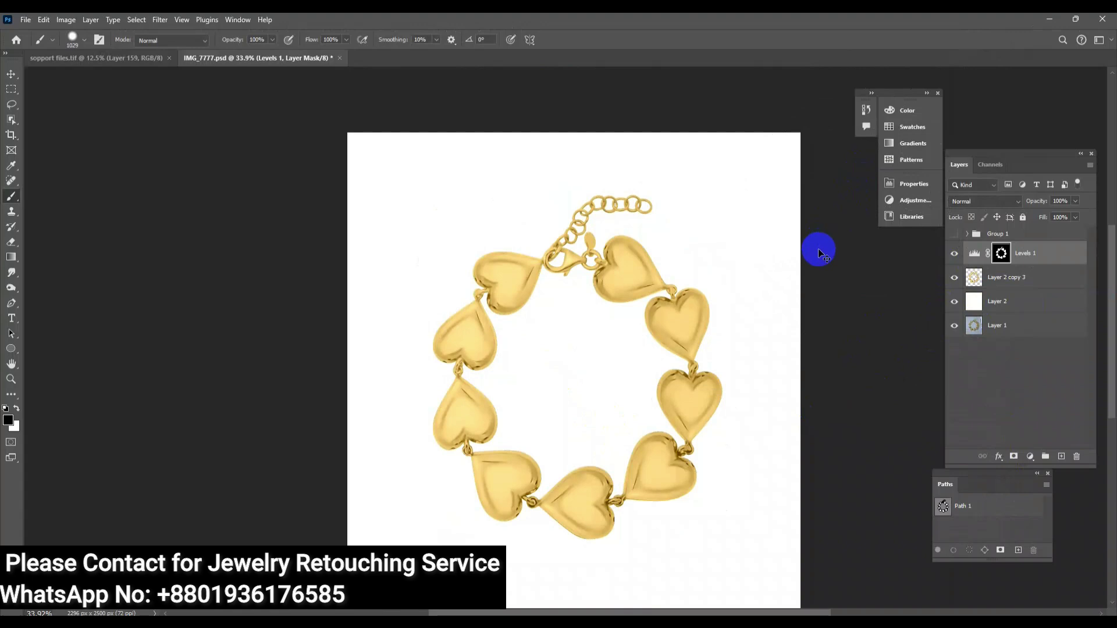
pyautogui.hotkey('ctrl', 'e')
# Apply a second Camera Raw pass adjusting the Light and Effects sliders.
pyautogui.hotkey('ctrl', 'shift', 'a')
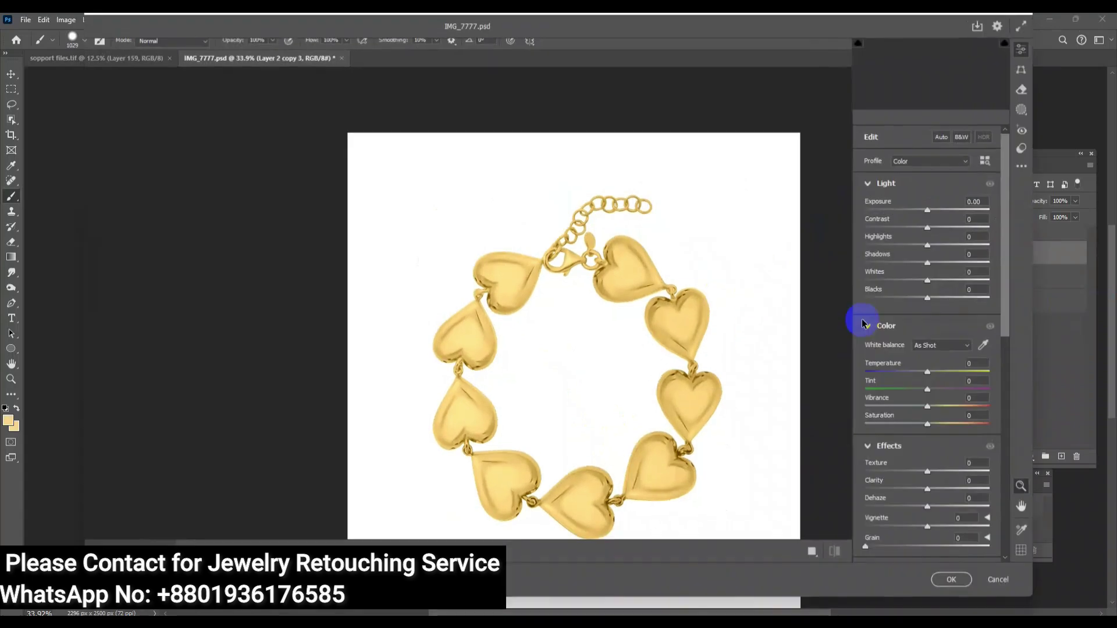
pyautogui.scroll(-2, 925, 488)
pyautogui.scroll(4, 921, 485)
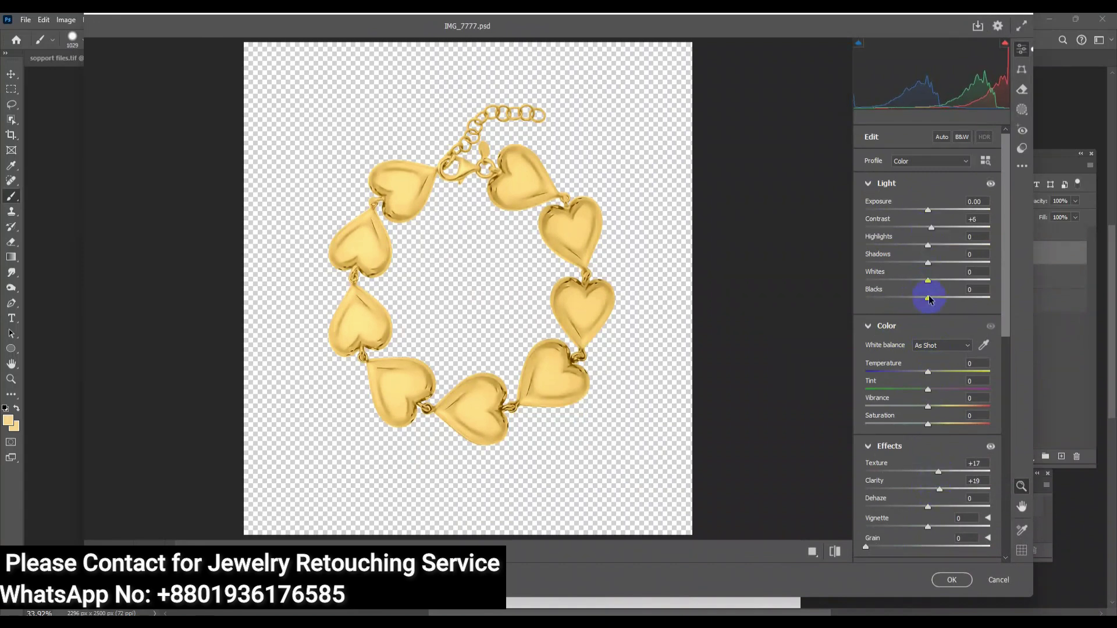
pyautogui.click(952, 580)
pyautogui.scroll(-5, 645, 405)
pyautogui.scroll(5, 645, 405)
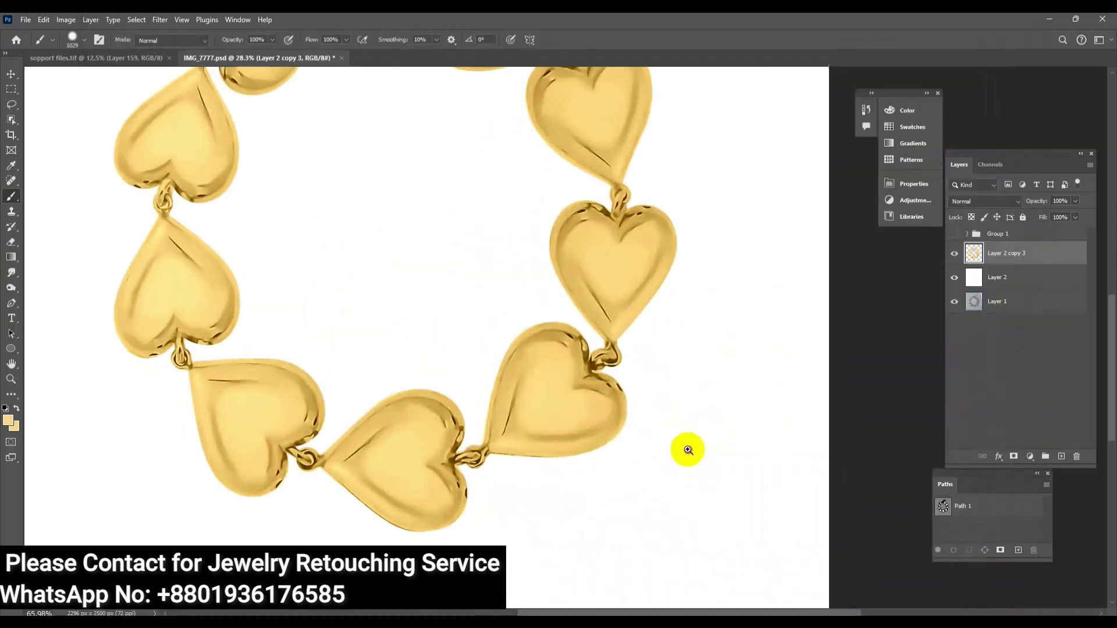
pyautogui.scroll(-4, 686, 449)
# Duplicate the bracelet layer and nudge the lower copy slightly downward.
pyautogui.keyDown('alt'); pyautogui.click(956, 302); pyautogui.keyUp('alt')
pyautogui.keyDown('alt'); pyautogui.click(956, 302); pyautogui.keyUp('alt')
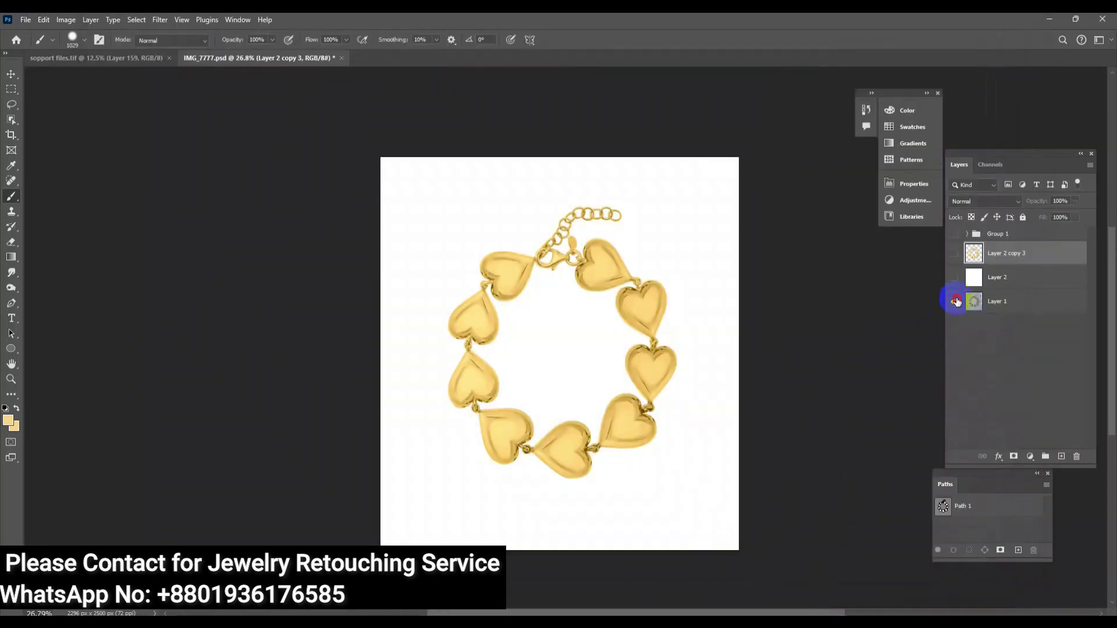
pyautogui.keyDown('alt'); pyautogui.click(955, 301); pyautogui.keyUp('alt')
pyautogui.keyDown('alt'); pyautogui.click(955, 302); pyautogui.keyUp('alt')
pyautogui.hotkey('ctrl', 'j')
pyautogui.click(984, 278)
pyautogui.hotkey('ctrl', 't')
pyautogui.hotkey('shift', 'Down')
pyautogui.hotkey('shift', 'Down')
pyautogui.press('Return')
# Fill the lower copy black, apply Gaussian Blur, and lower its Fill to 12%.
pyautogui.press('b')
pyautogui.press('d')
pyautogui.hotkey('shift', 'alt', 'BackSpace')
pyautogui.click(160, 19)
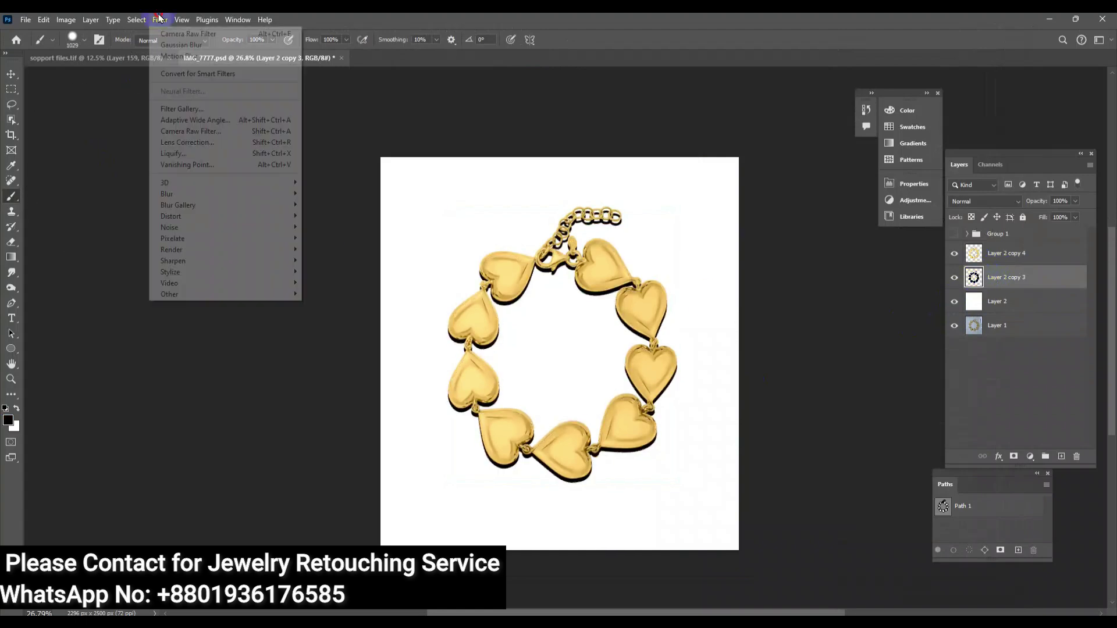
pyautogui.click(331, 235)
pyautogui.press('Return')
pyautogui.scroll(3, 644, 225)
pyautogui.moveTo(1035, 236); pyautogui.dragTo(1030, 235)
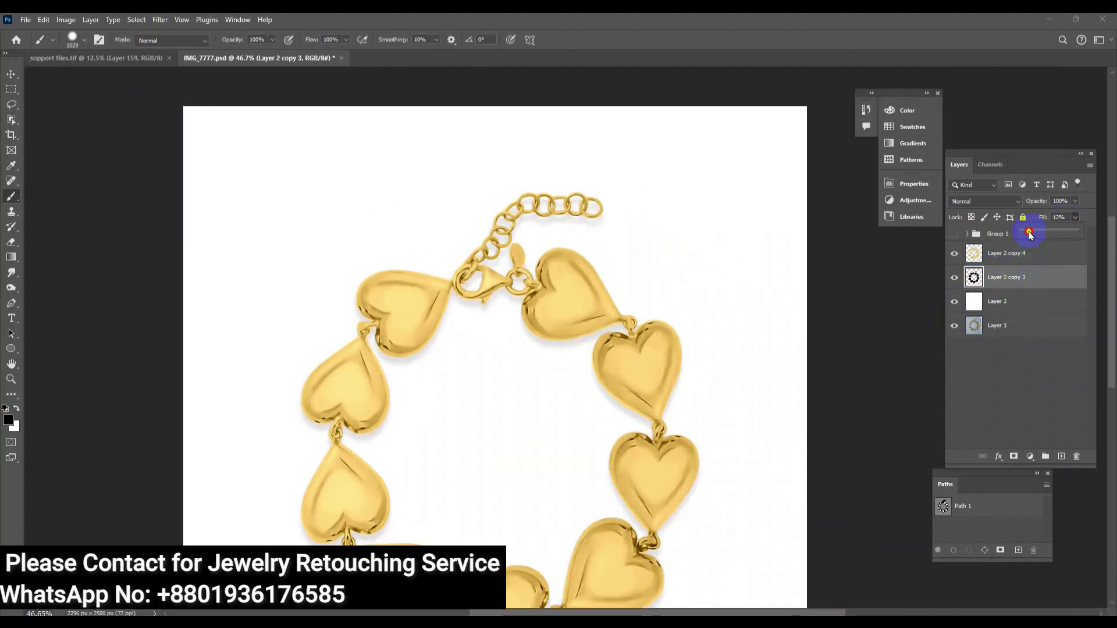
pyautogui.scroll(-5, 568, 399)
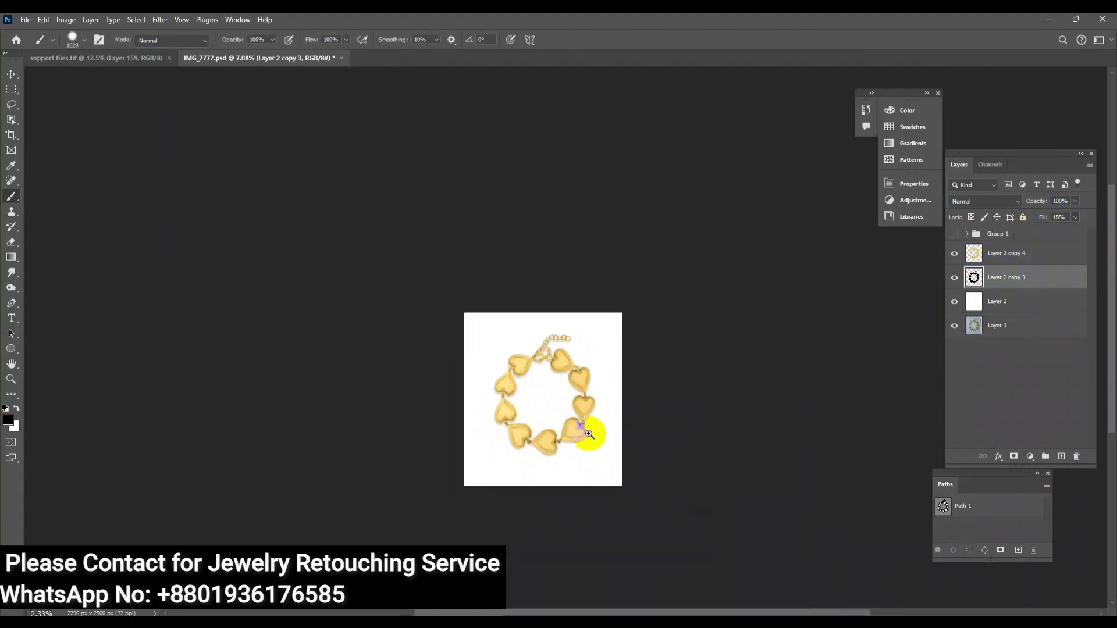
pyautogui.scroll(2, 586, 429)
# Crop a little off the top and bottom of the canvas.
pyautogui.press('c')
pyautogui.moveTo(523, 531); pyautogui.dragTo(517, 518)
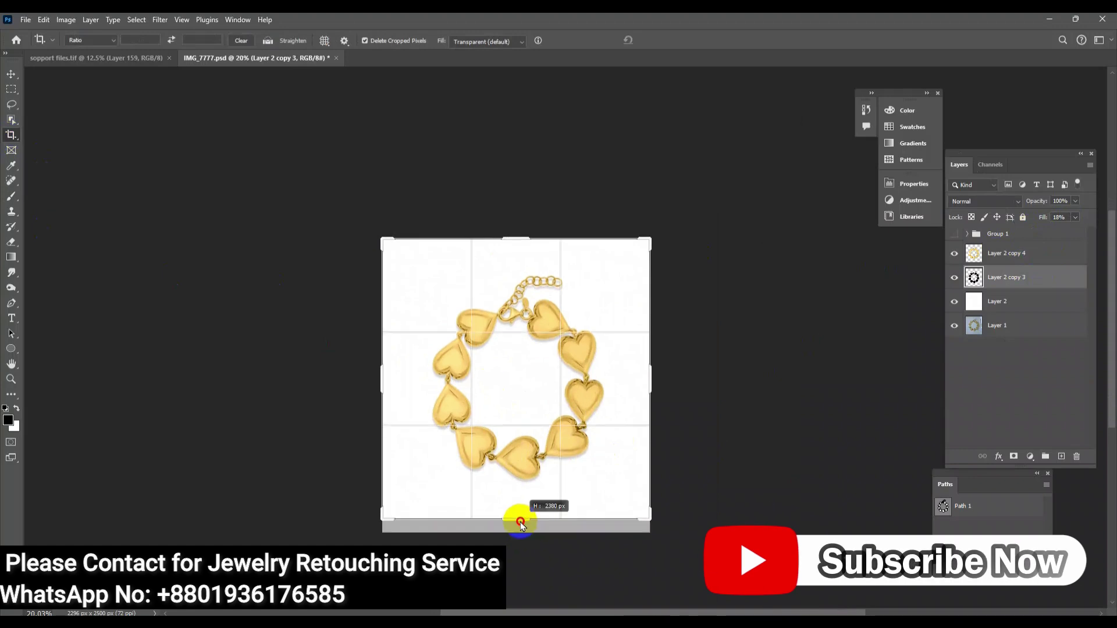
pyautogui.moveTo(517, 240); pyautogui.dragTo(516, 250)
pyautogui.press('Return')
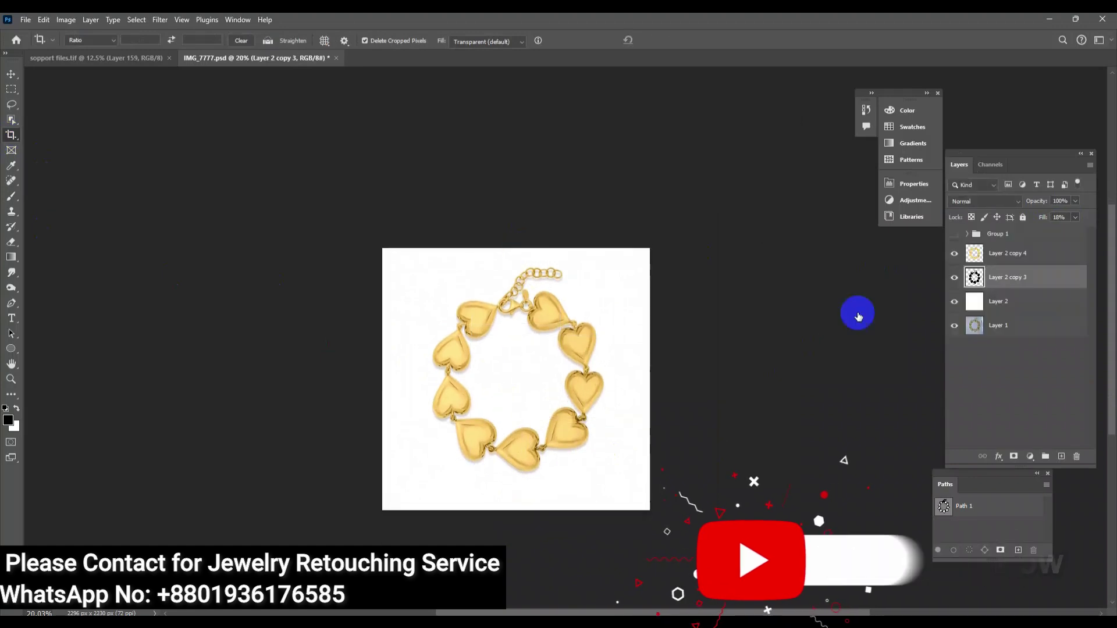
# Group the cutout bracelet layers with the white background layer.
pyautogui.click(1022, 259)
pyautogui.keyDown('shift'); pyautogui.click(1012, 301); pyautogui.keyUp('shift')
pyautogui.hotkey('ctrl', 'g')
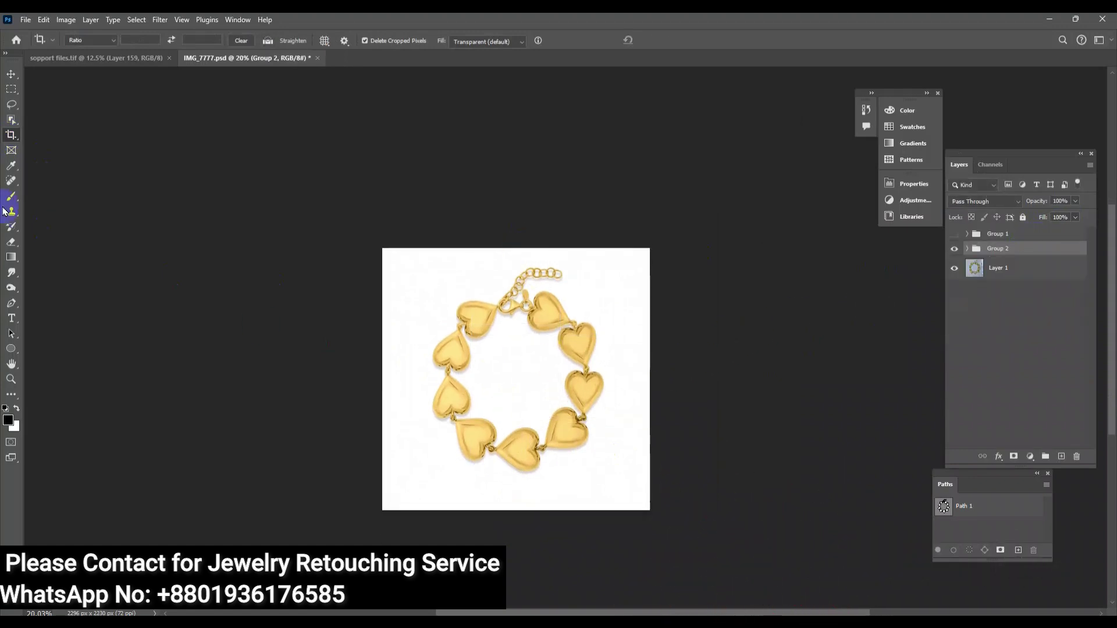
# Widen the canvas rightward and move the cutout group into the right half.
pyautogui.moveTo(651, 372); pyautogui.dragTo(785, 373)
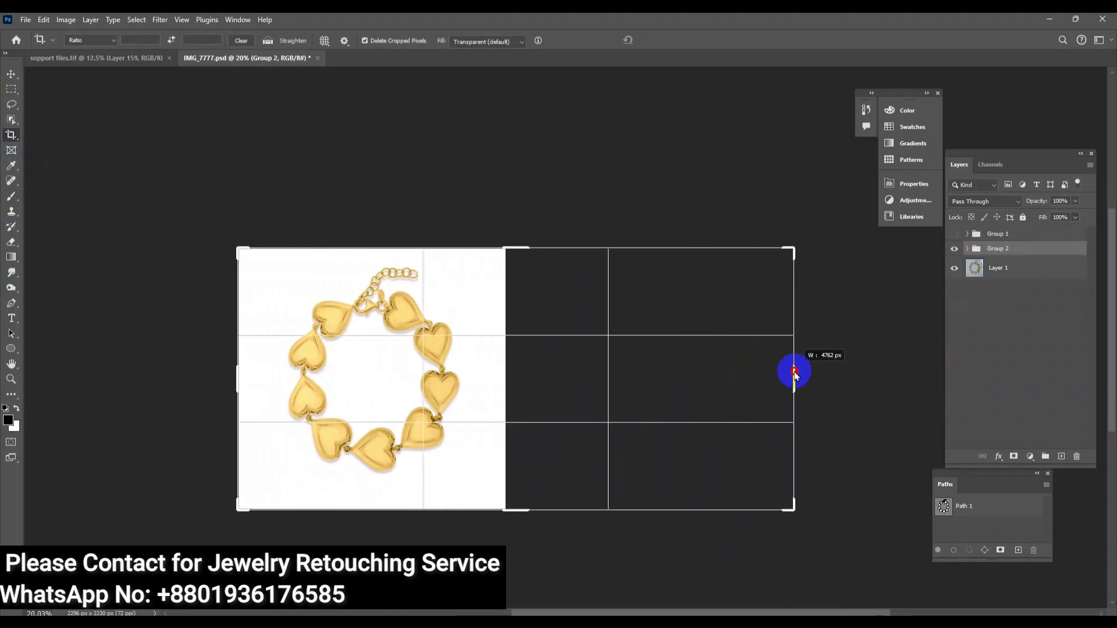
pyautogui.press('Return')
pyautogui.hotkey('ctrl', 't')
pyautogui.moveTo(356, 453)
pyautogui.mouseDown()
pyautogui.moveTo(586, 436)
pyautogui.moveTo(639, 454)
pyautogui.moveTo(629, 454)
pyautogui.mouseUp()
pyautogui.press('Return')
# Crop the widened canvas to fit, trimming the empty left strip.
pyautogui.press('c')
pyautogui.moveTo(782, 385); pyautogui.dragTo(784, 385)
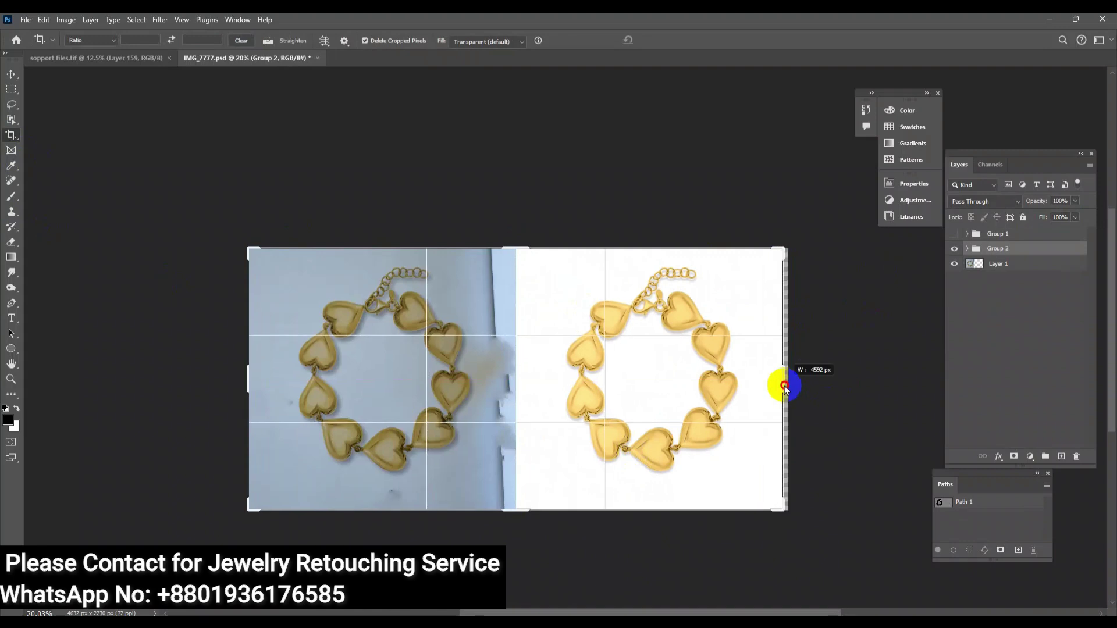
pyautogui.moveTo(247, 381); pyautogui.dragTo(256, 384)
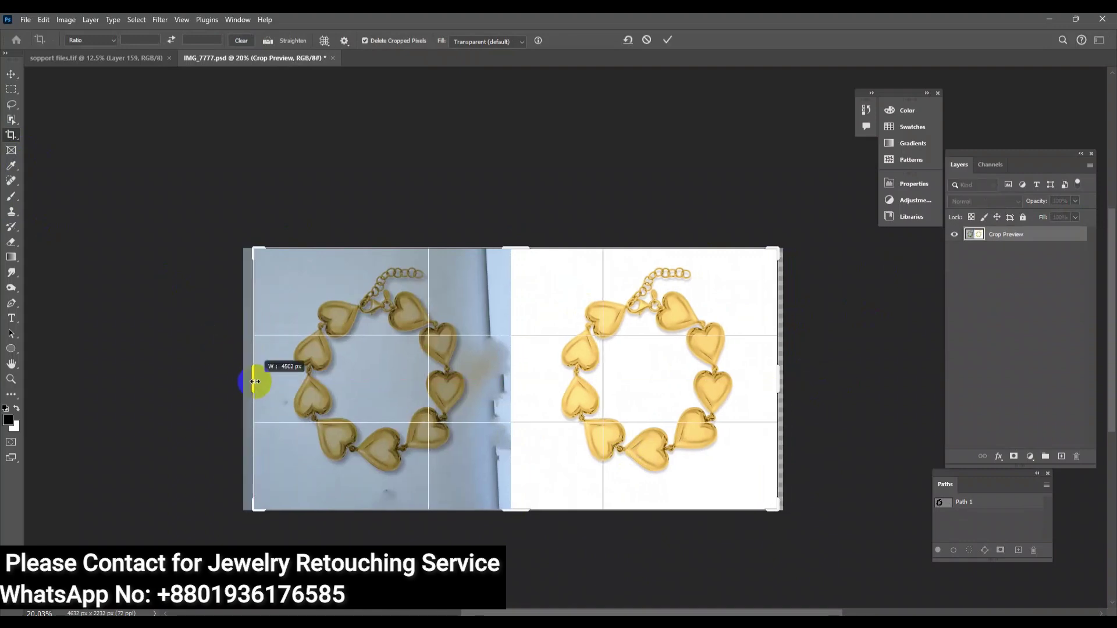
pyautogui.press('Return')
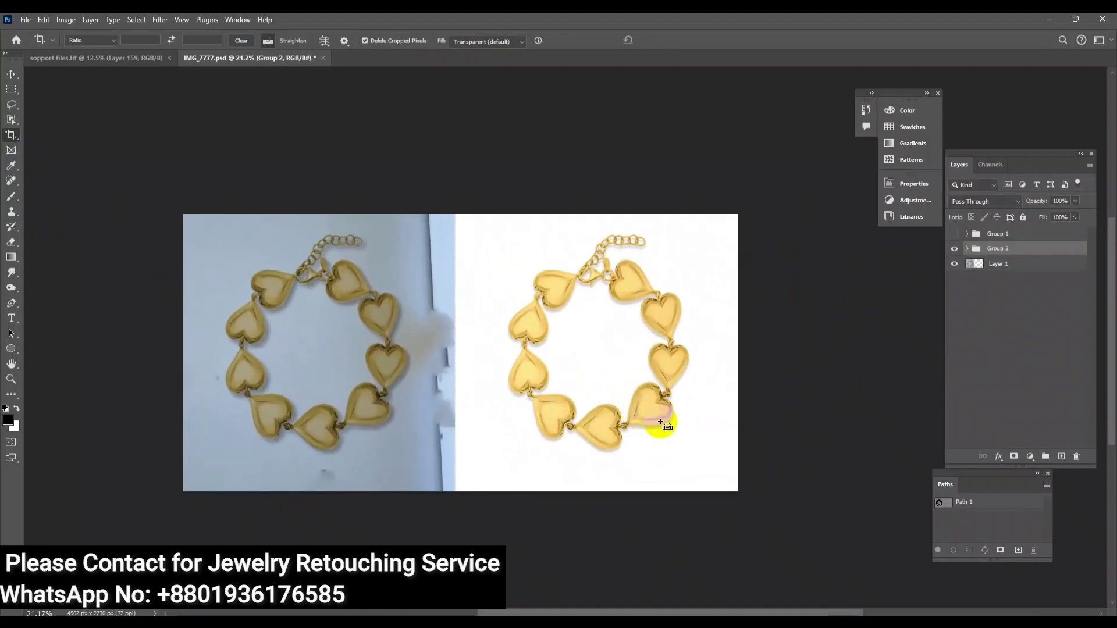
# Bring up the Save As dialog, cancel it, and enlarge the before/after view.
pyautogui.hotkey('ctrl', 'shift', 's')
pyautogui.click(1041, 571)
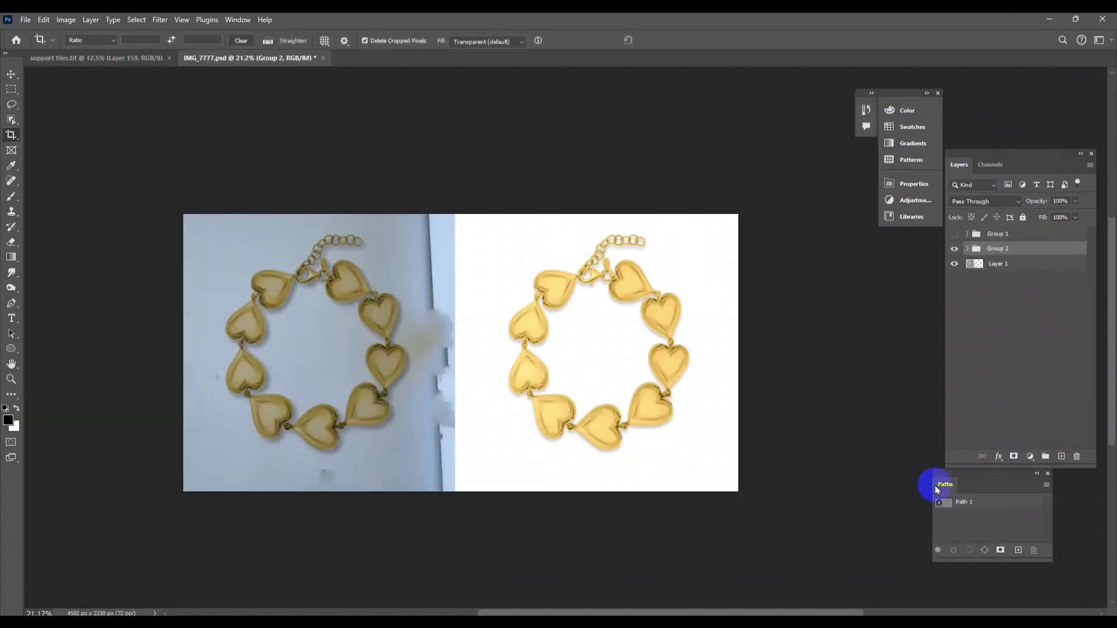
pyautogui.click(559, 310)
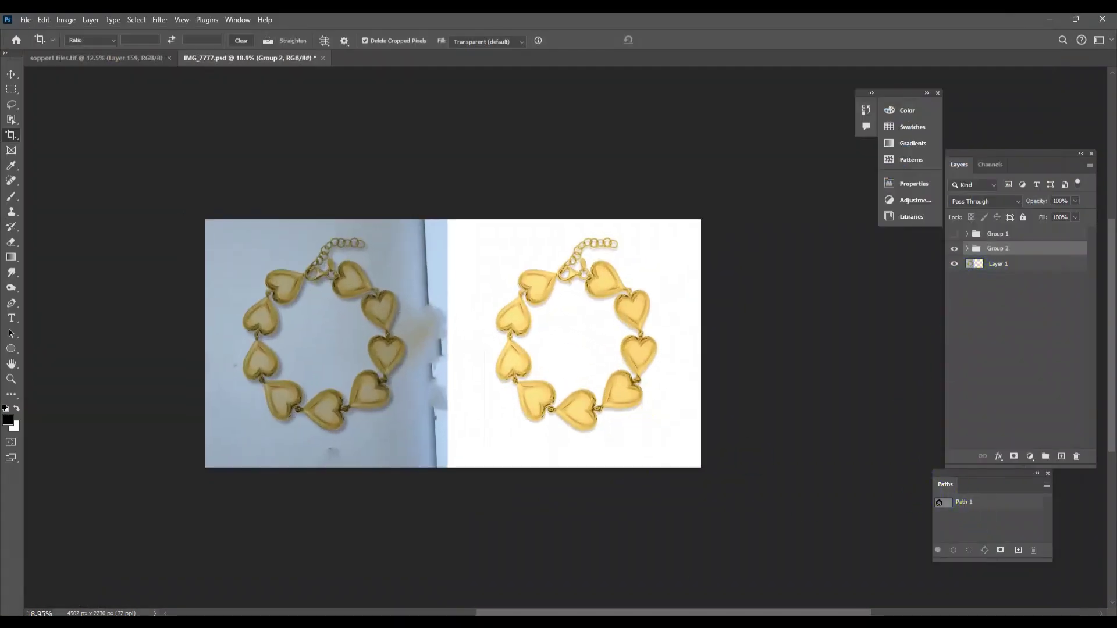